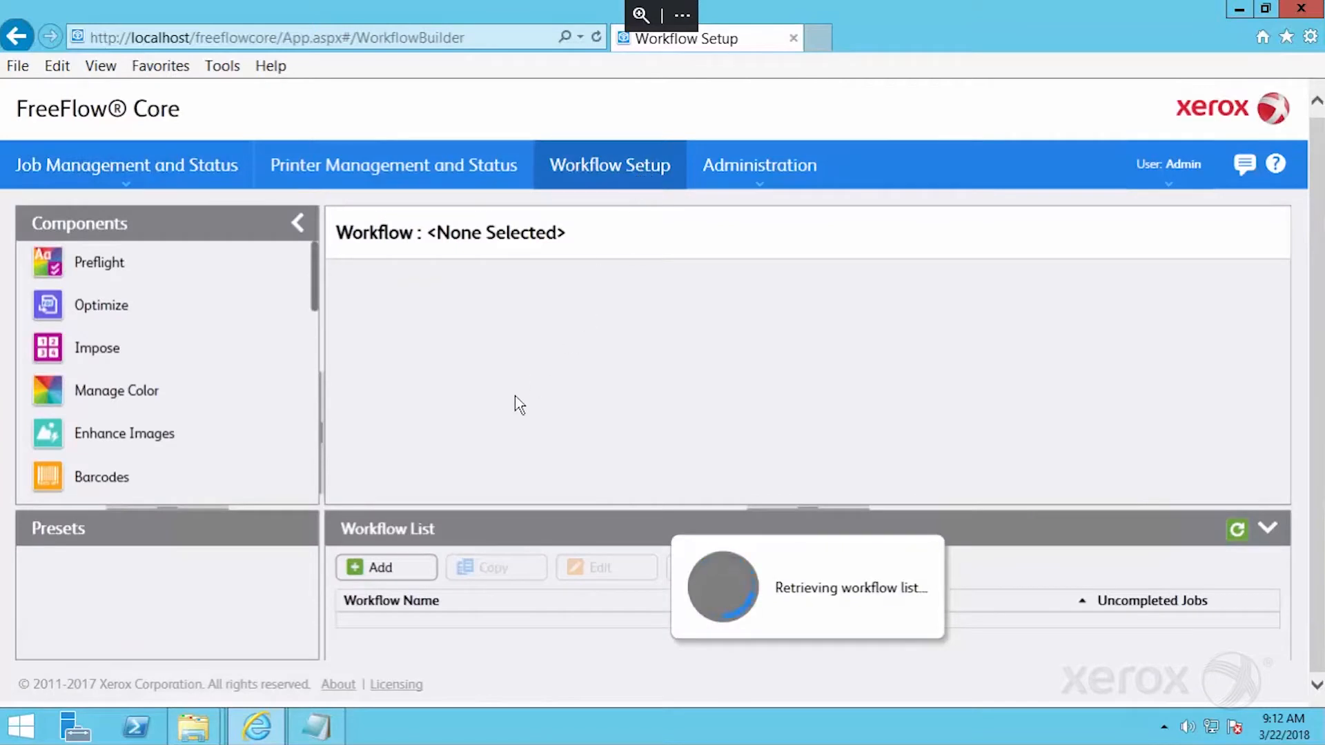
Create a new workflow and name it "A generic book".
left_click(358, 570)
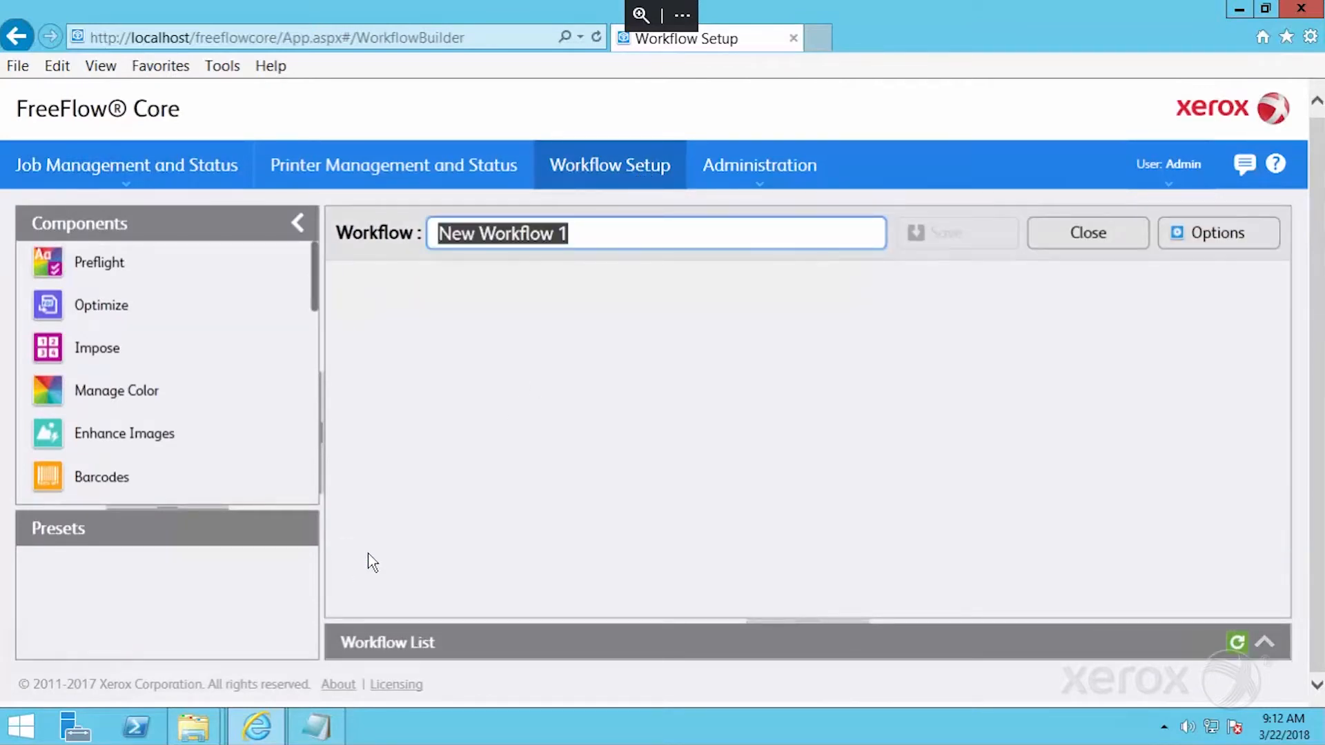
type("A")
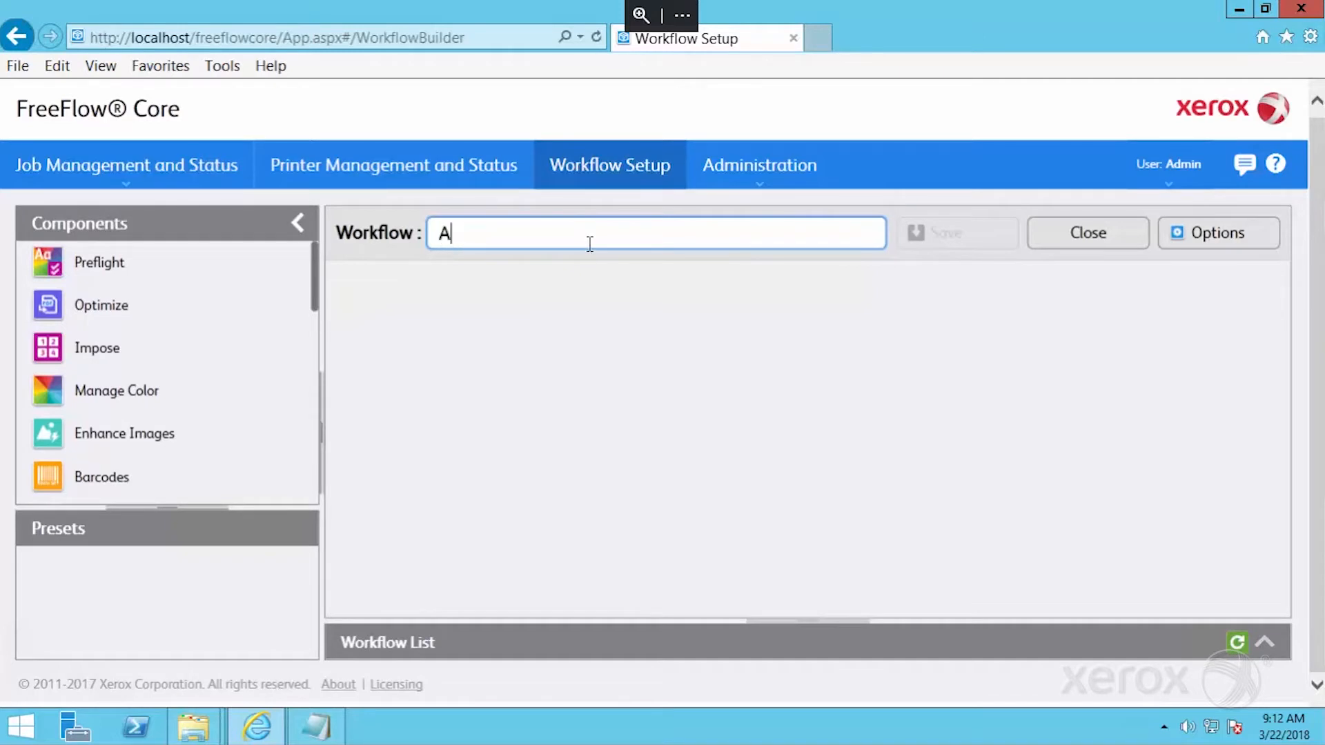
type(" generic book")
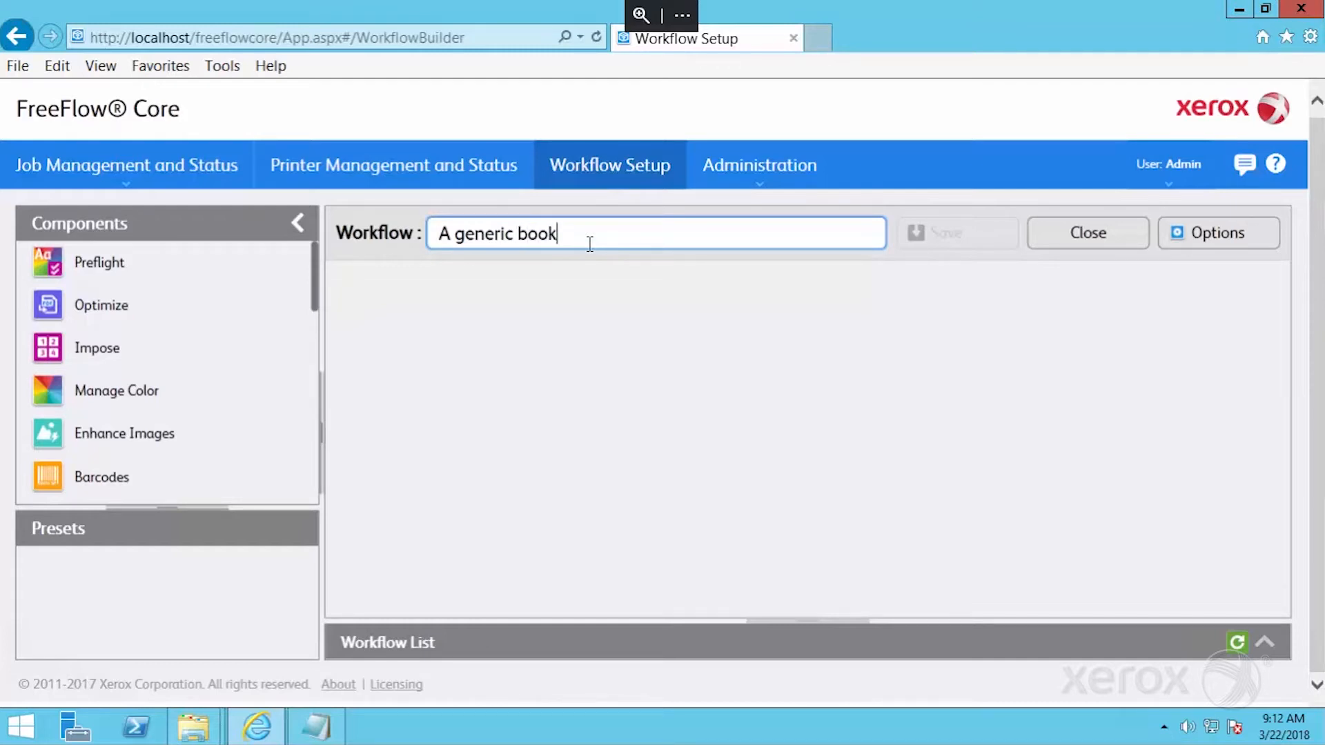
Add the Basic Preflight (1) preset to the workflow as its first component.
left_click(133, 260)
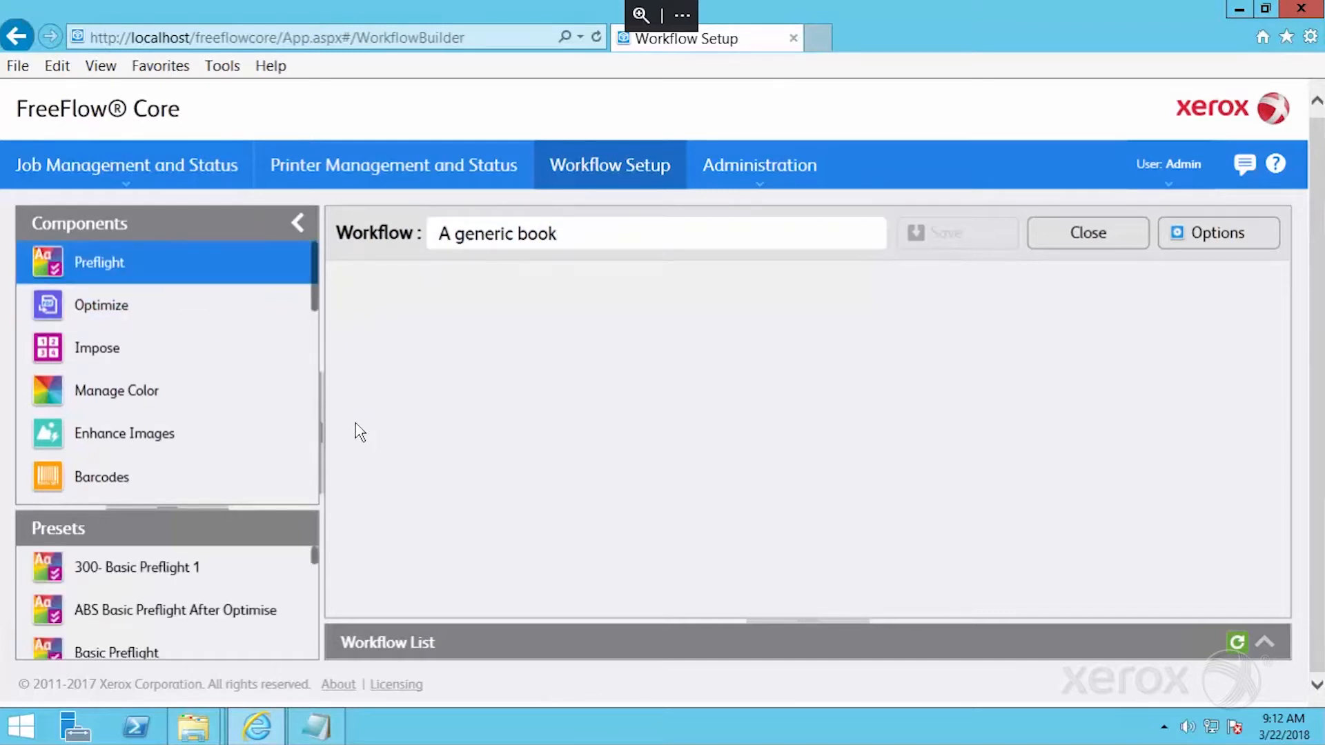
left_click(217, 652)
scroll(211, 652, "down", 1)
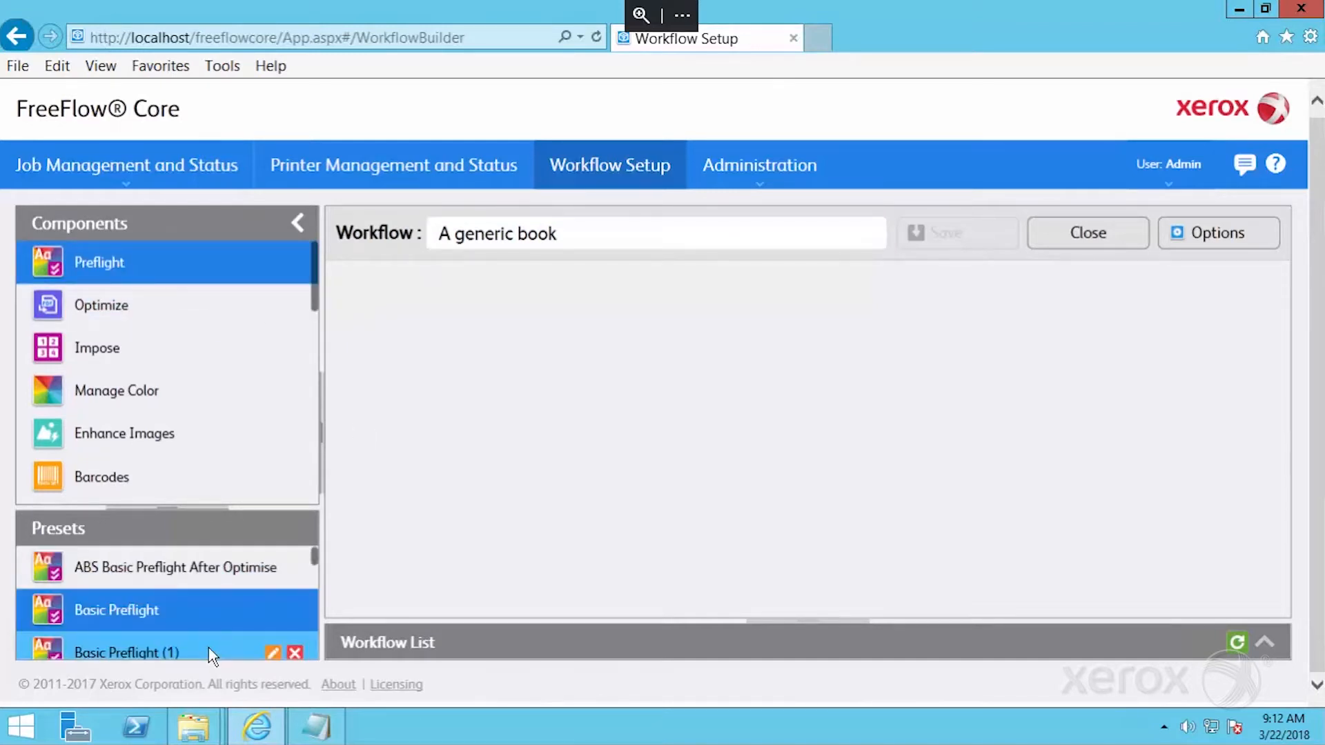
left_click_drag(209, 653, 818, 441)
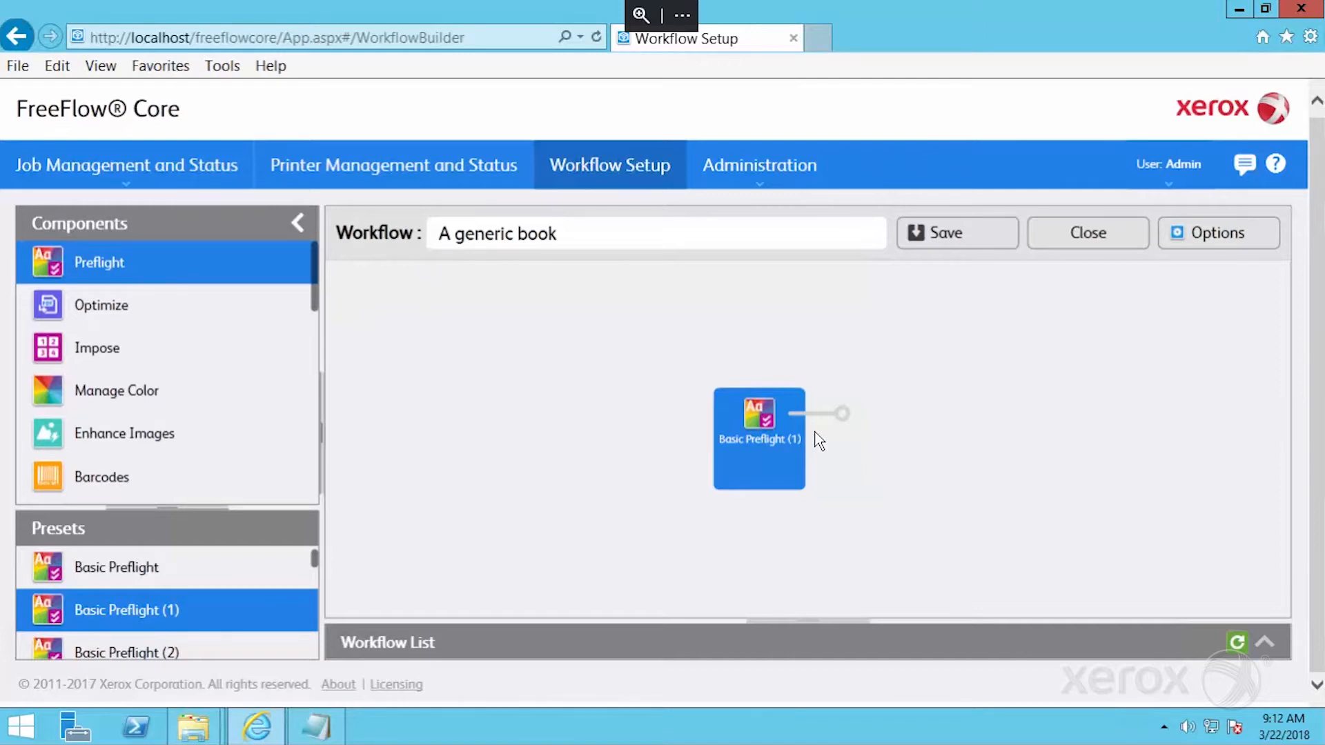
Add a new Impose component after the preflight in the workflow.
left_click(160, 362)
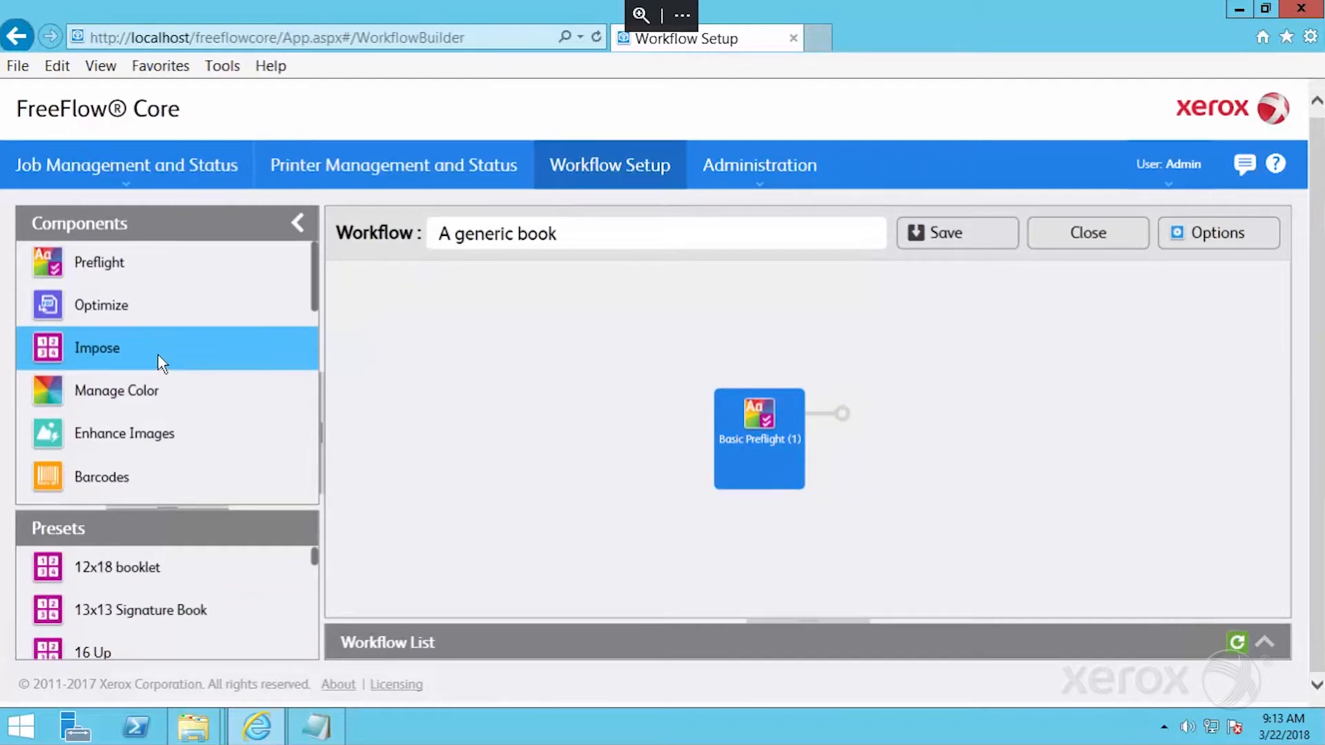
left_click_drag(131, 354, 877, 442)
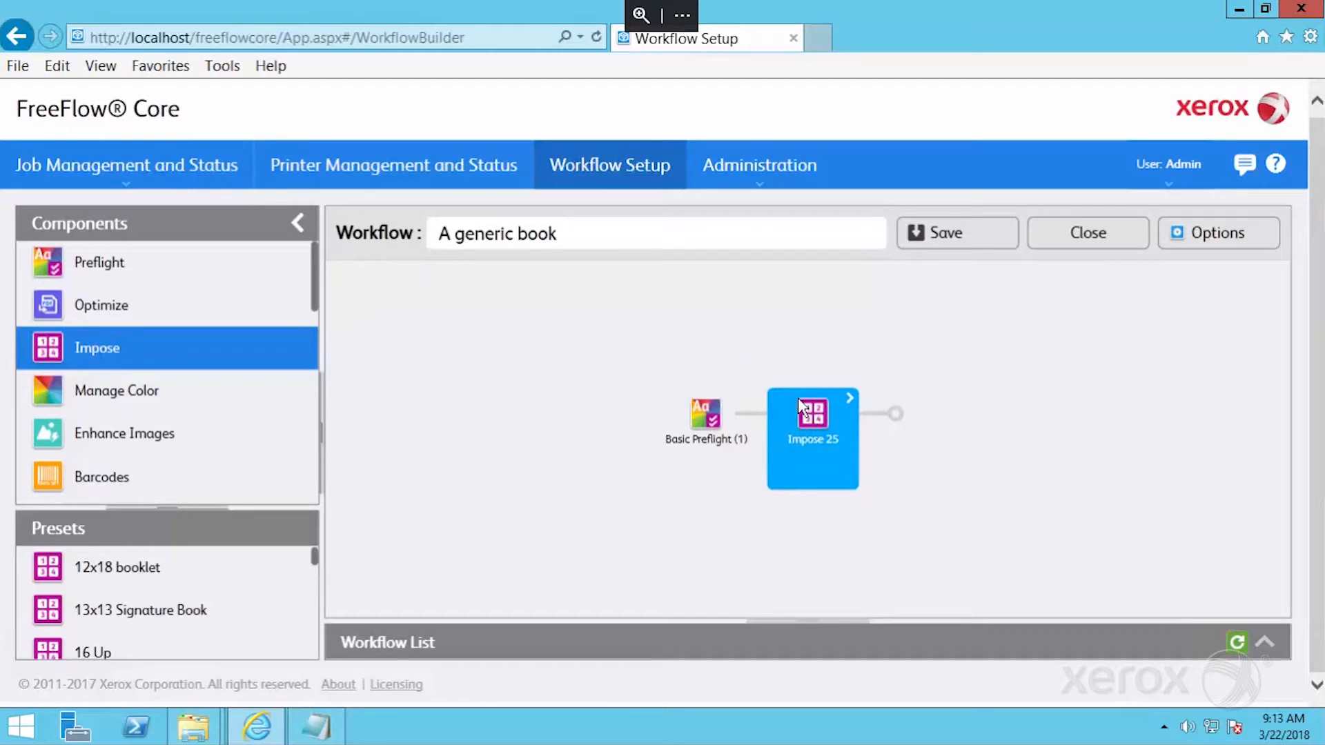
left_click_drag(201, 364, 925, 425)
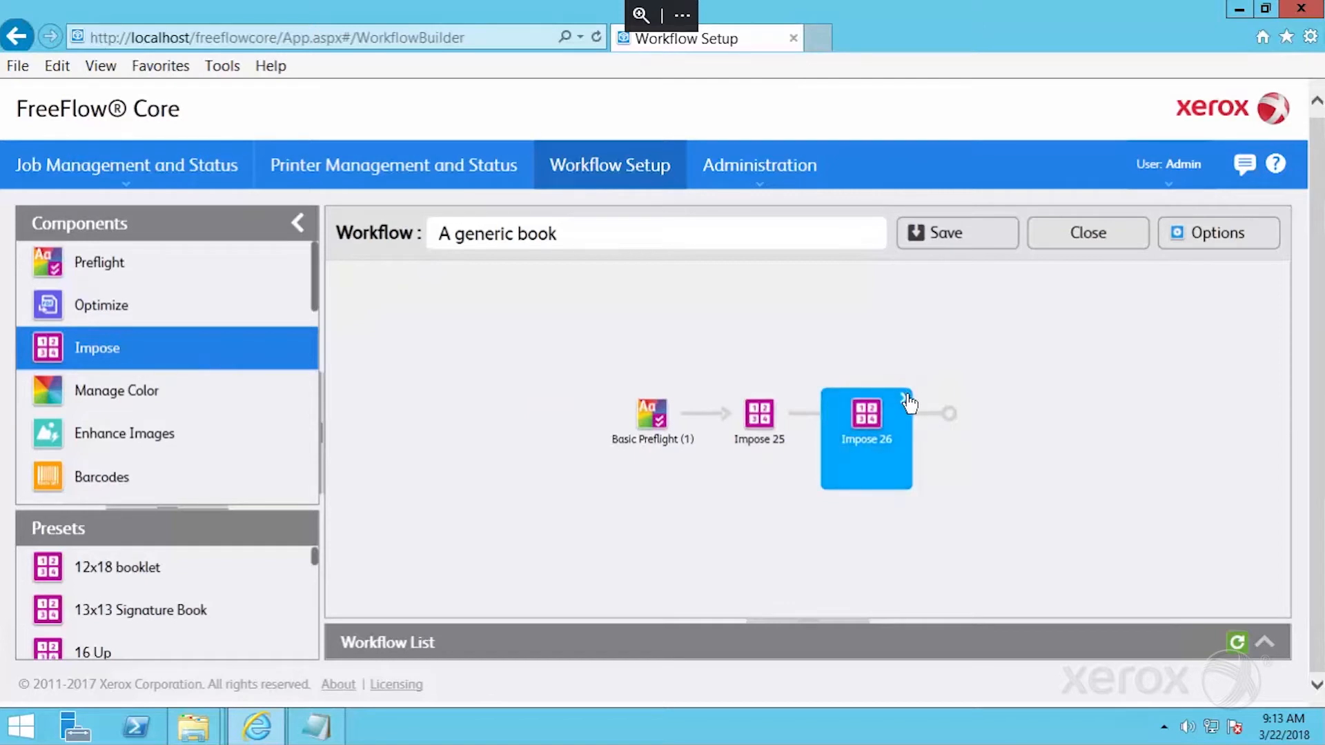
left_click(903, 398)
left_click(963, 418)
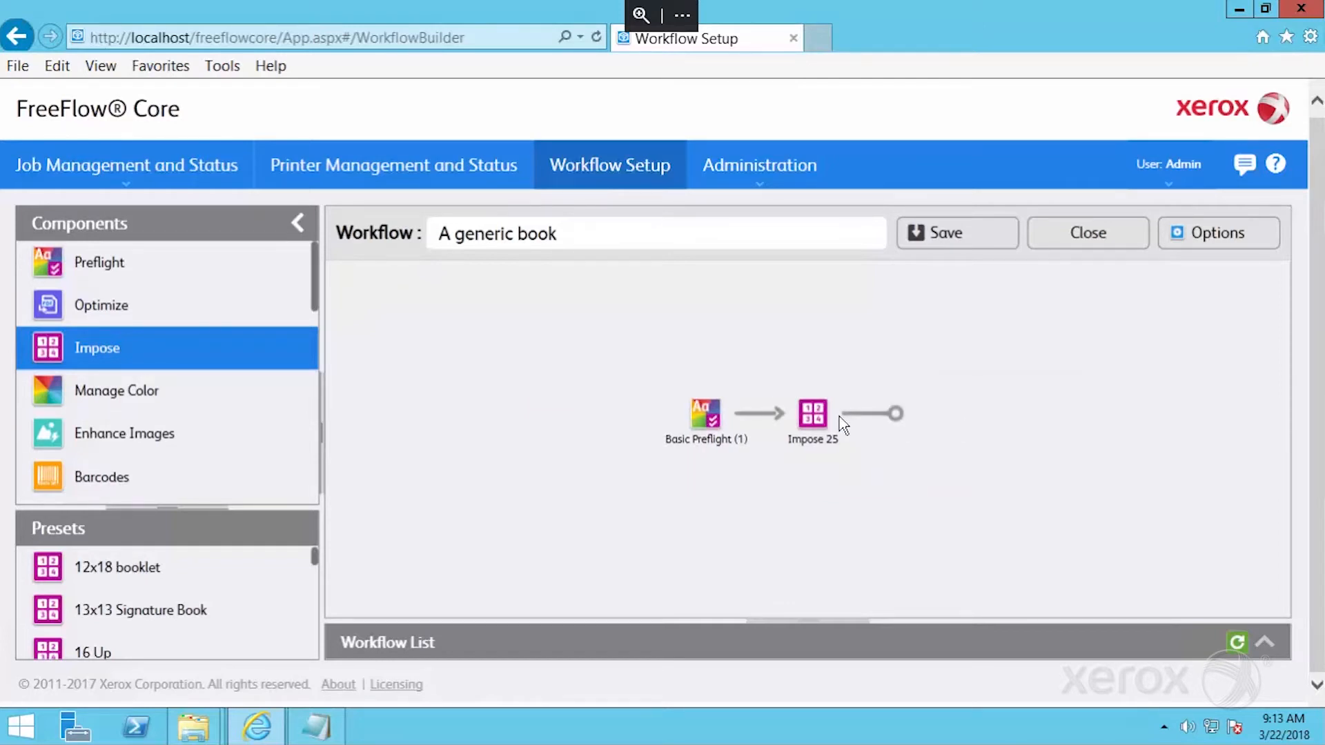
Open the Impose component's settings and name its preset "Generic book step and repeate".
left_click(851, 399)
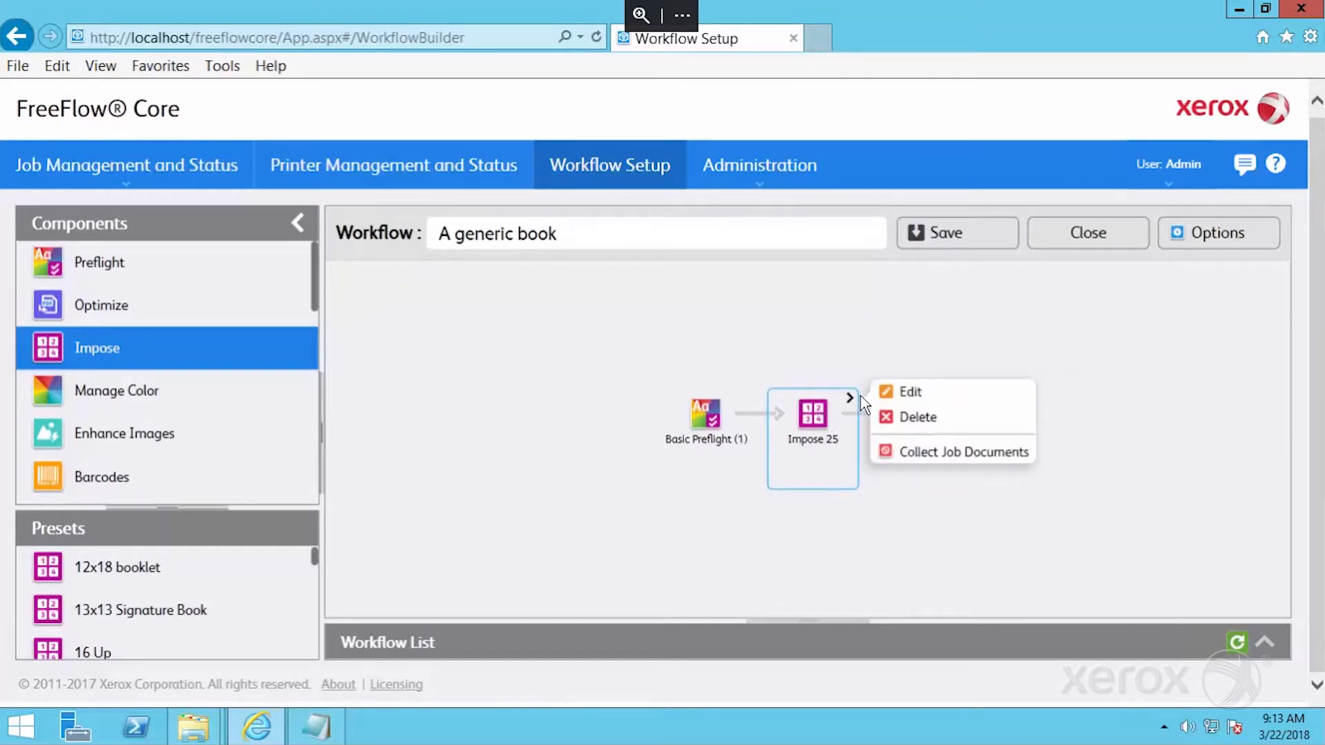
left_click(908, 398)
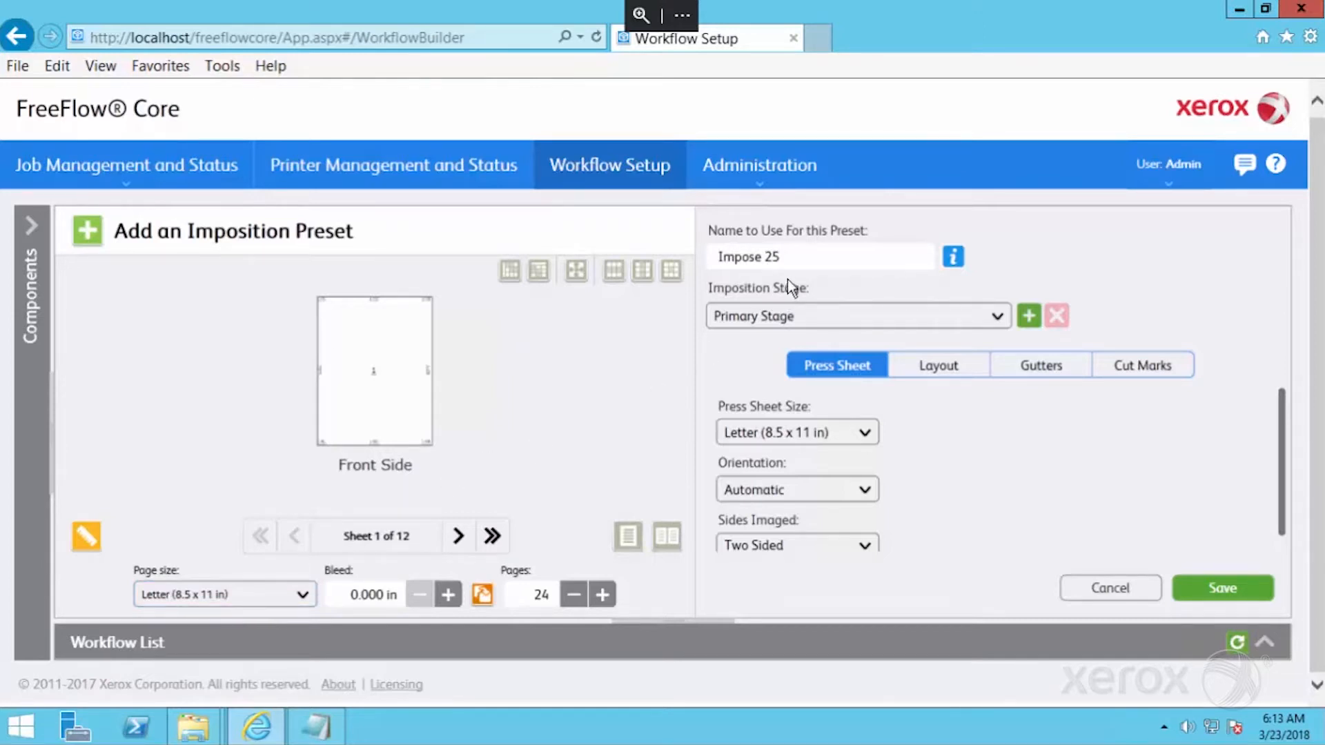
left_click_drag(718, 256, 782, 258)
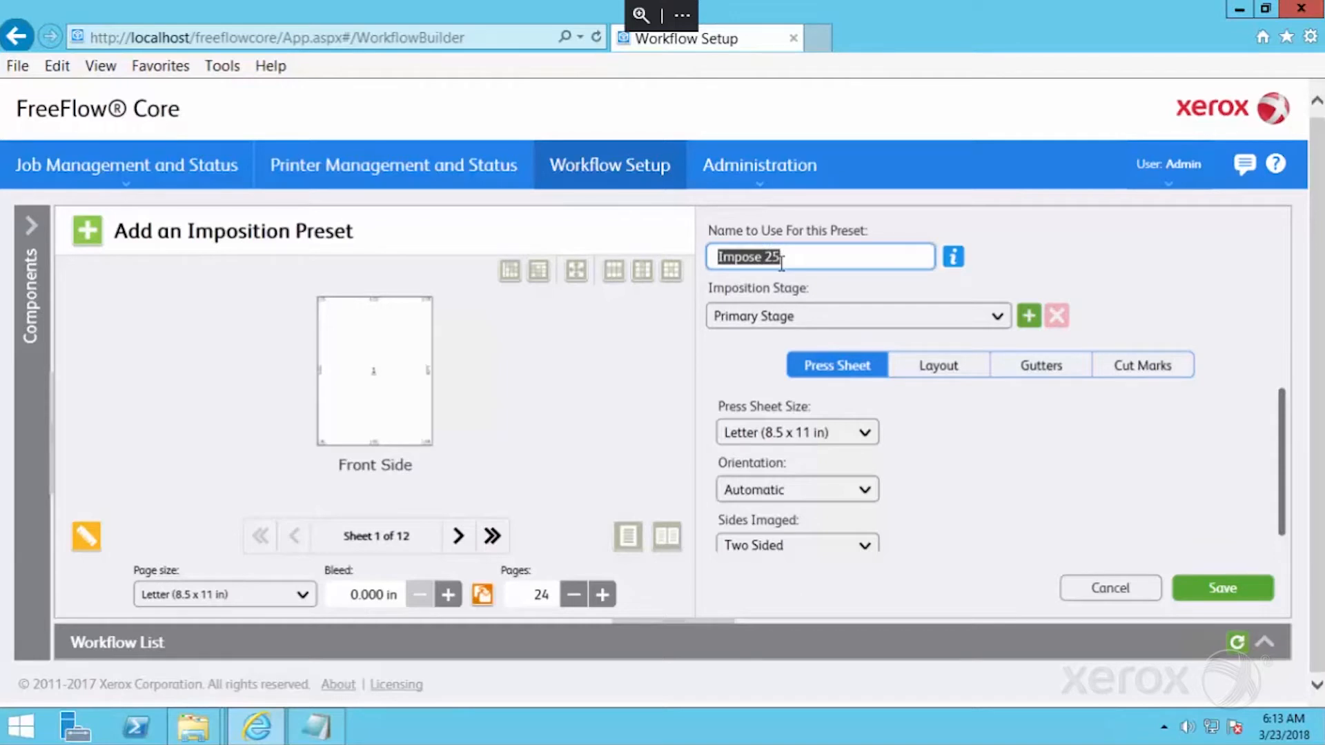
type("G")
type("ne")
key("BackSpace")
key("BackSpace")
type("eneric book step")
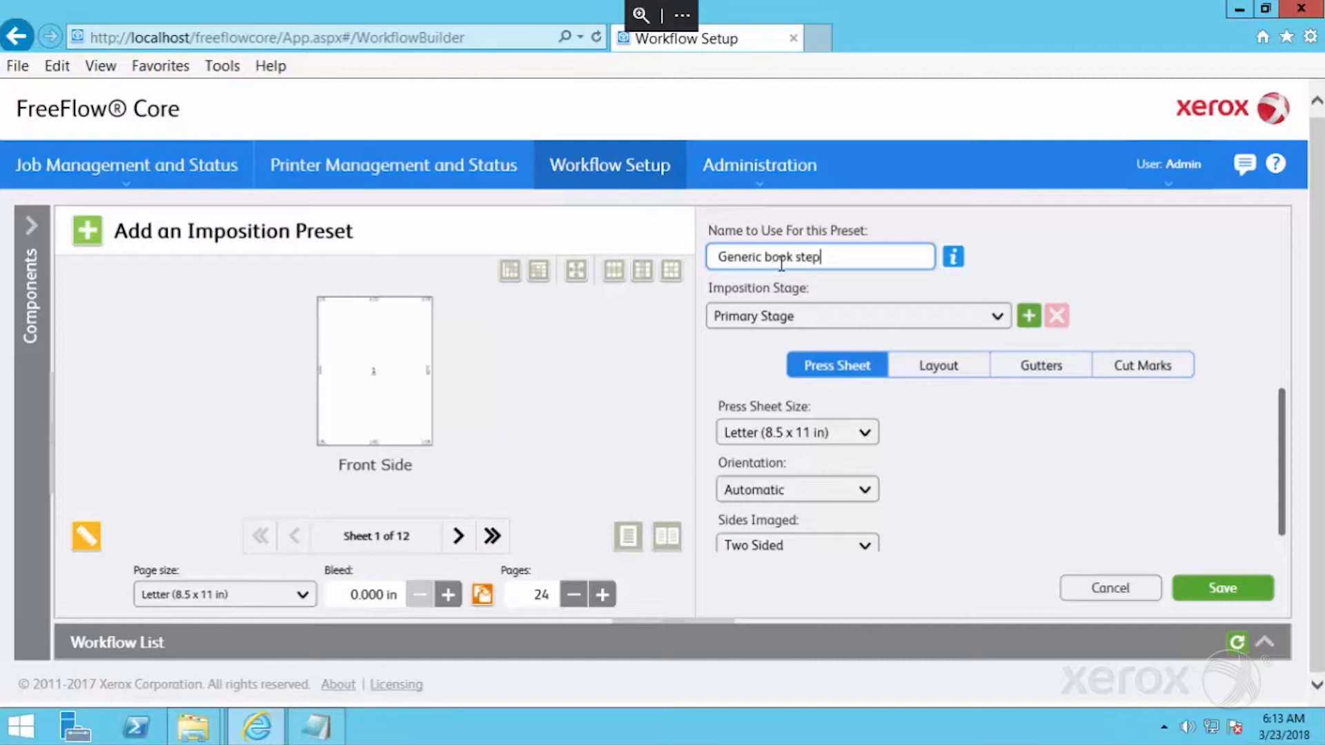
type(" and repeate")
Set the primary stage's press sheet size to Automatic and review its remaining press sheet options.
left_click(863, 435)
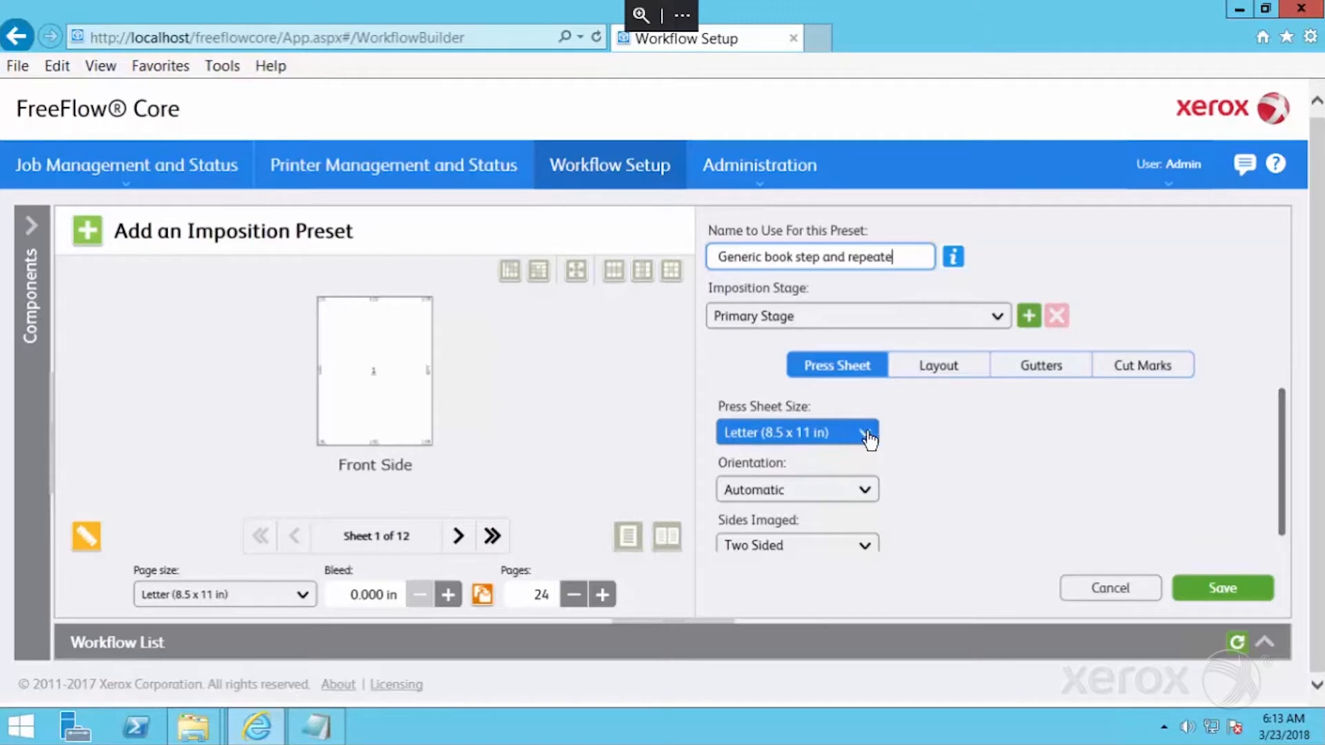
left_click(867, 434)
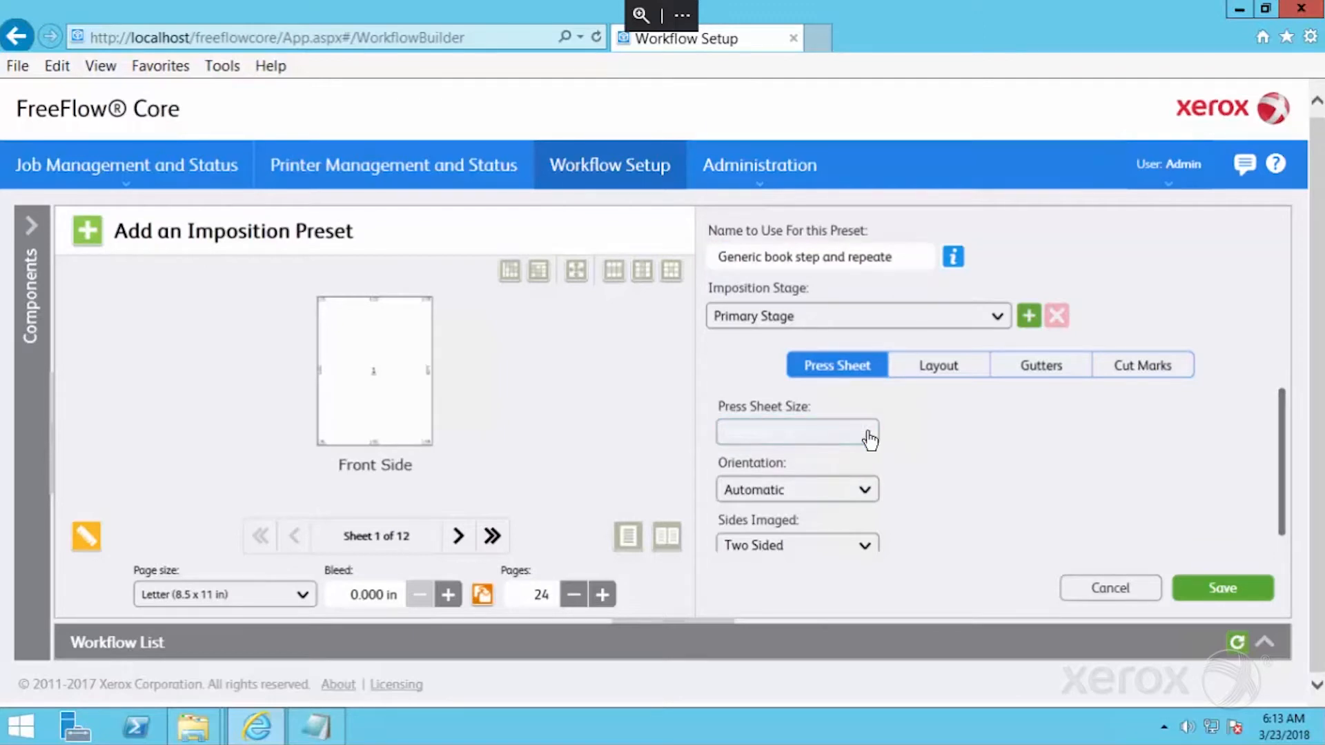
left_click_drag(1070, 102, 1062, 426)
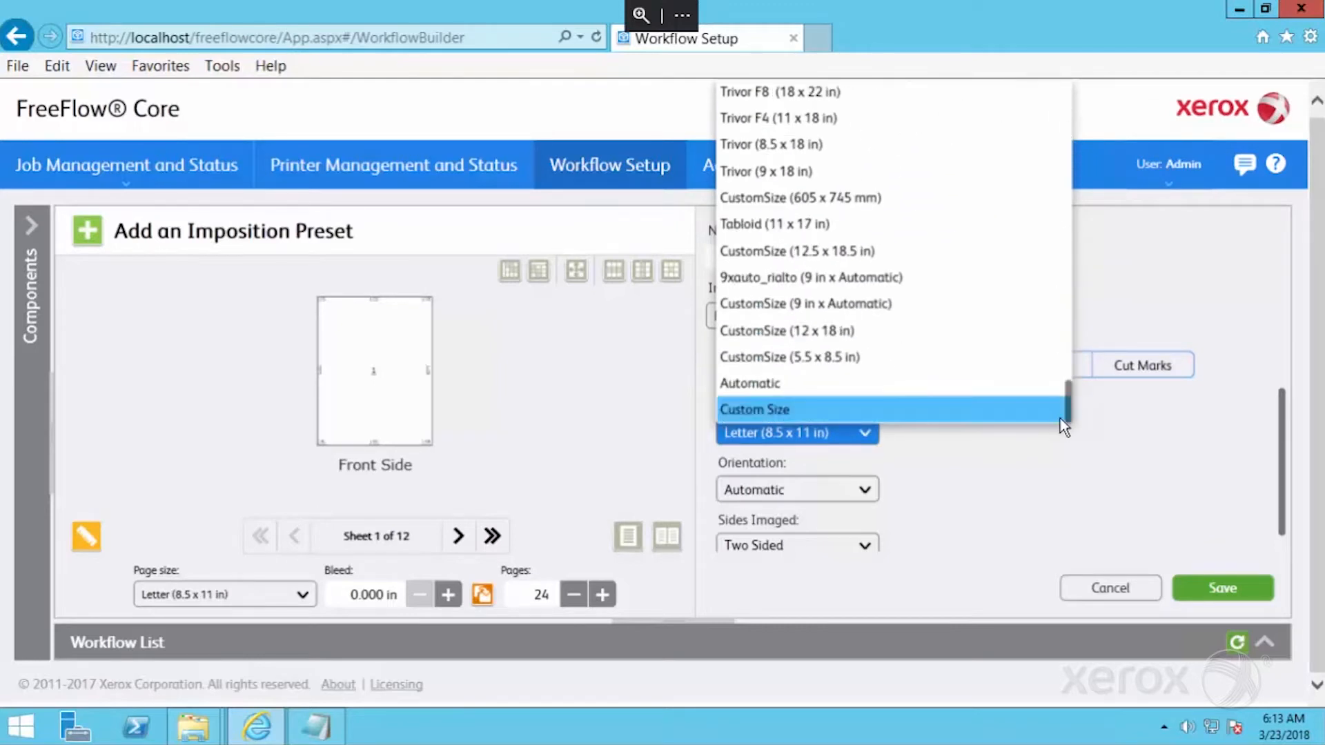
left_click(863, 379)
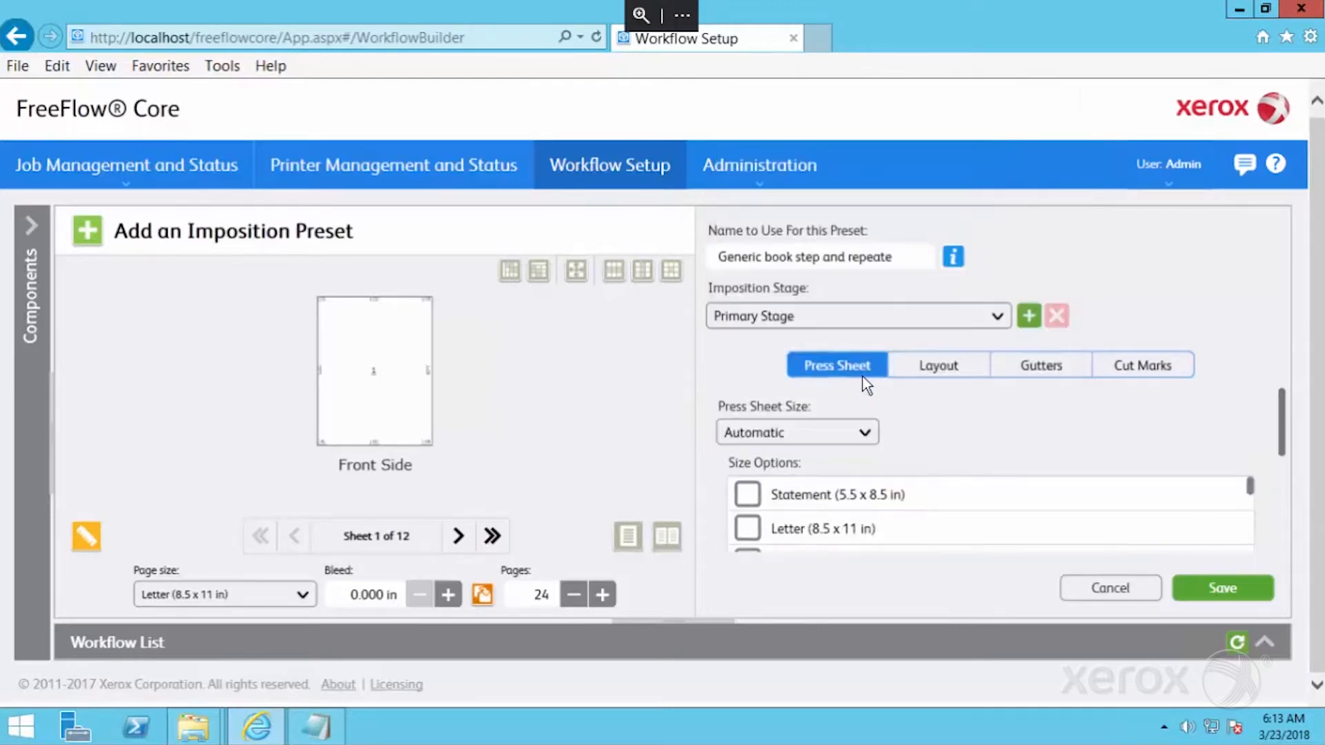
mouse_move(1251, 490)
left_mouse_down()
mouse_move(1255, 569)
mouse_move(1243, 483)
left_mouse_up()
left_click_drag(1281, 432, 1277, 536)
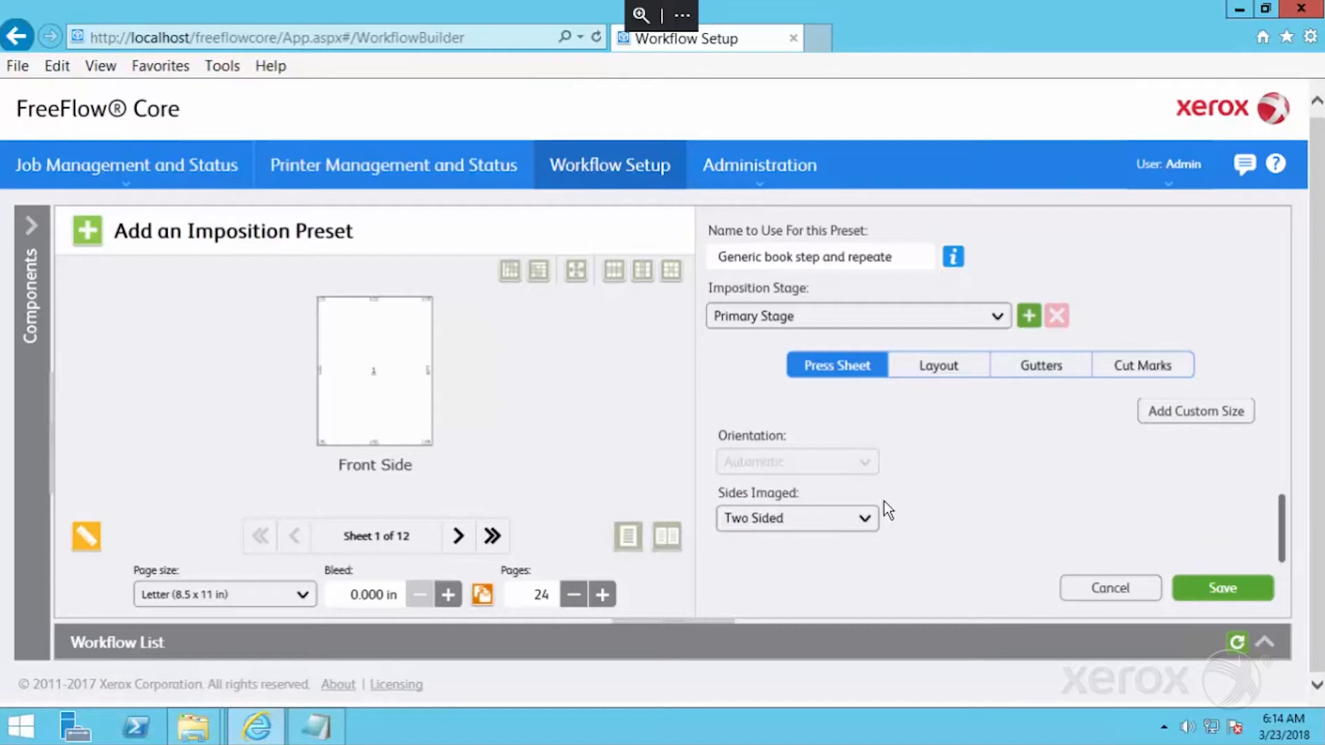
Set the page order of the primary stage's layout to Signature.
left_click(944, 370)
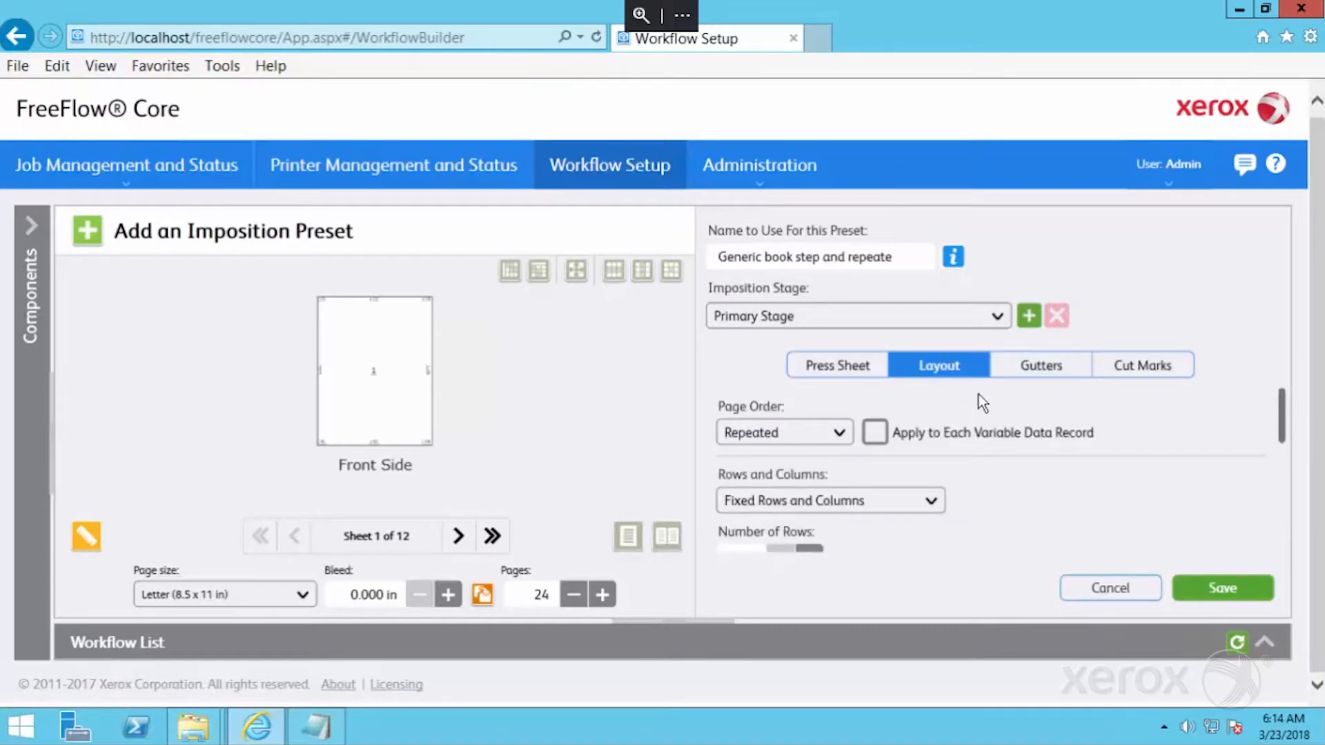
left_click(810, 434)
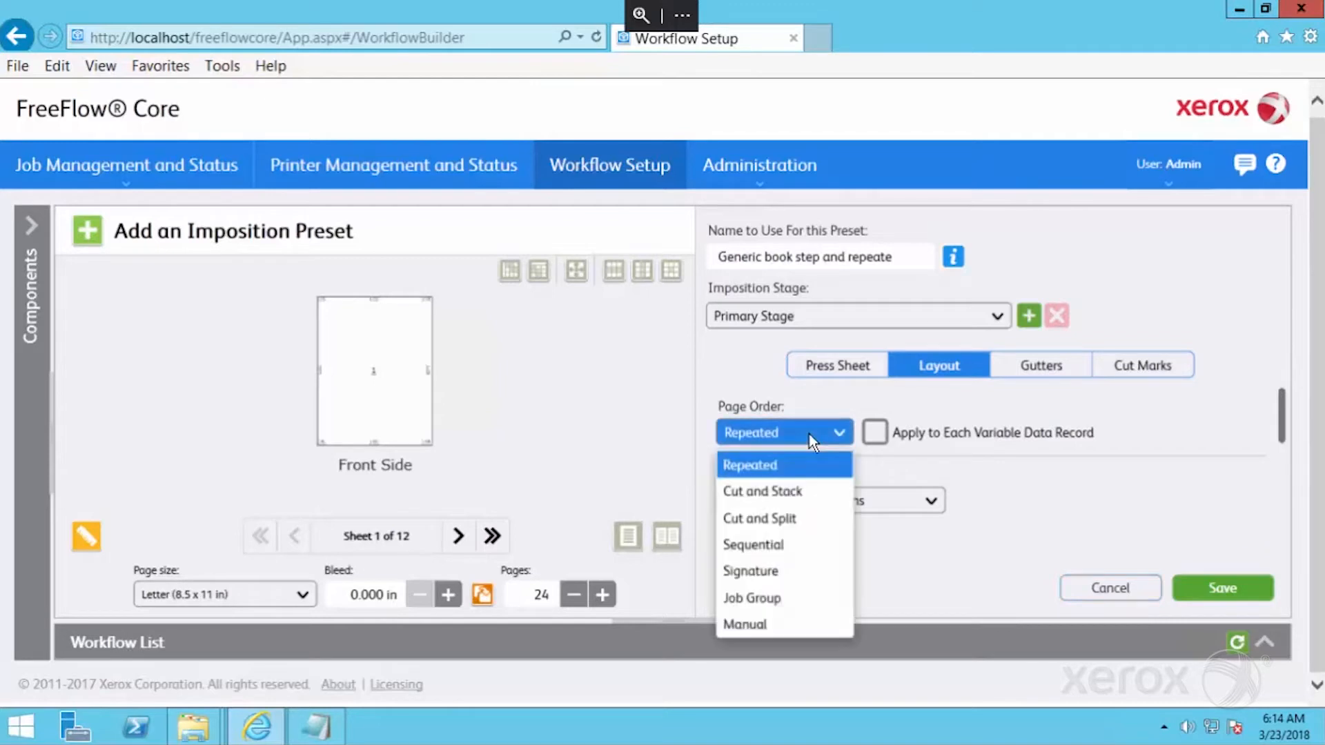
left_click(766, 570)
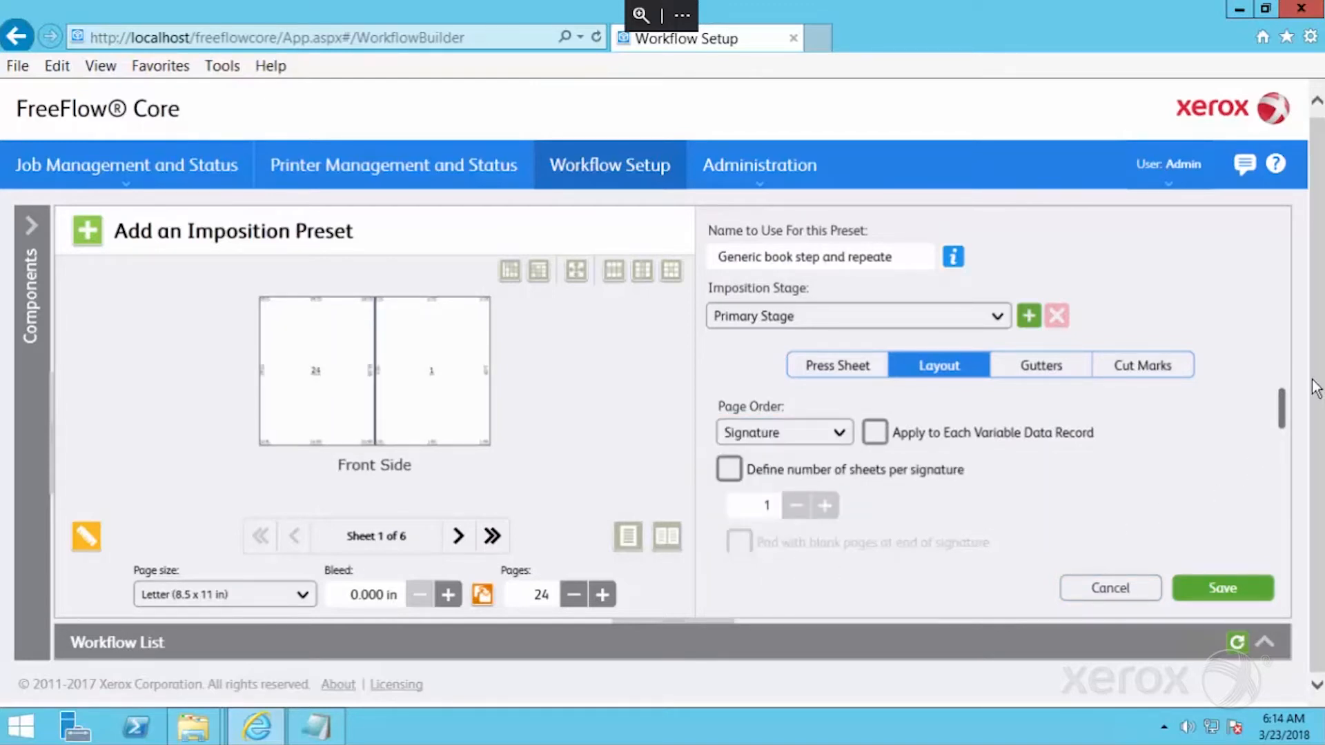
Preview the signature layout as 2 Rows, 1 Column and return it to 1 Row, 2 Columns.
left_click_drag(1282, 400, 1275, 485)
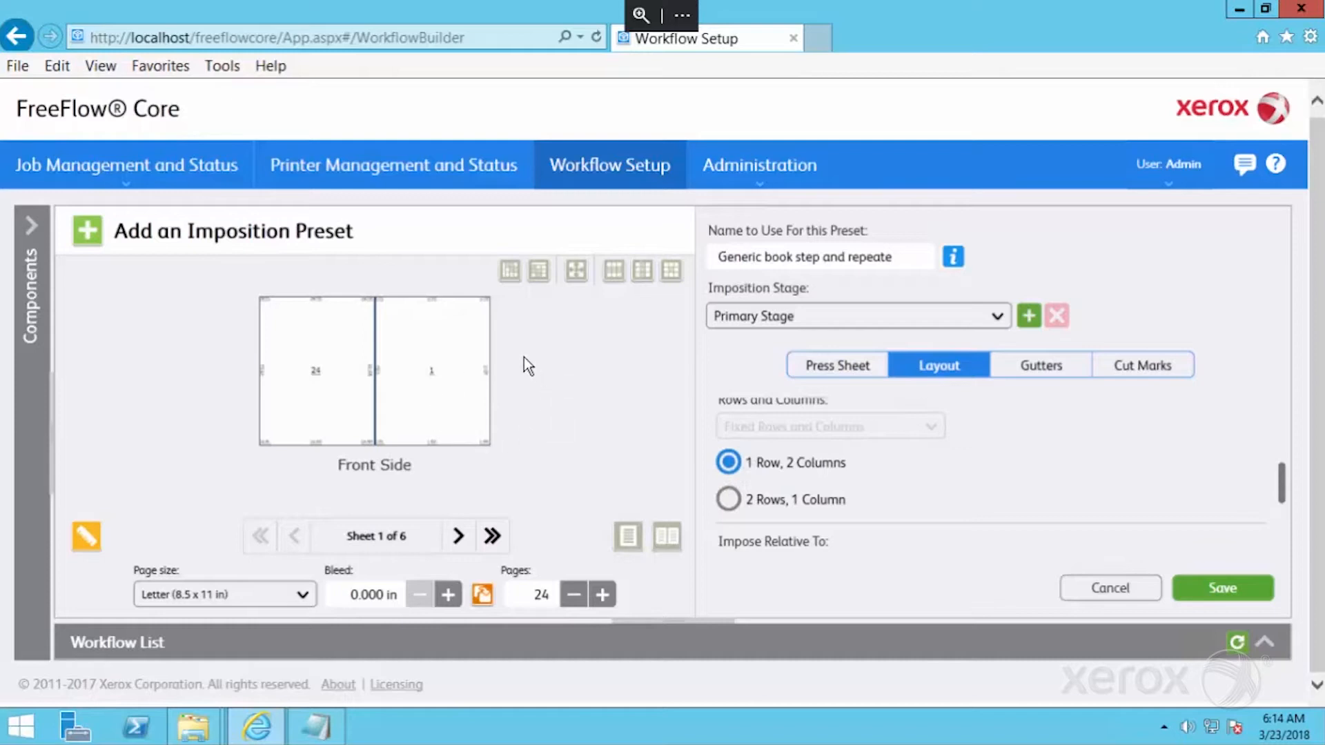
left_click(728, 499)
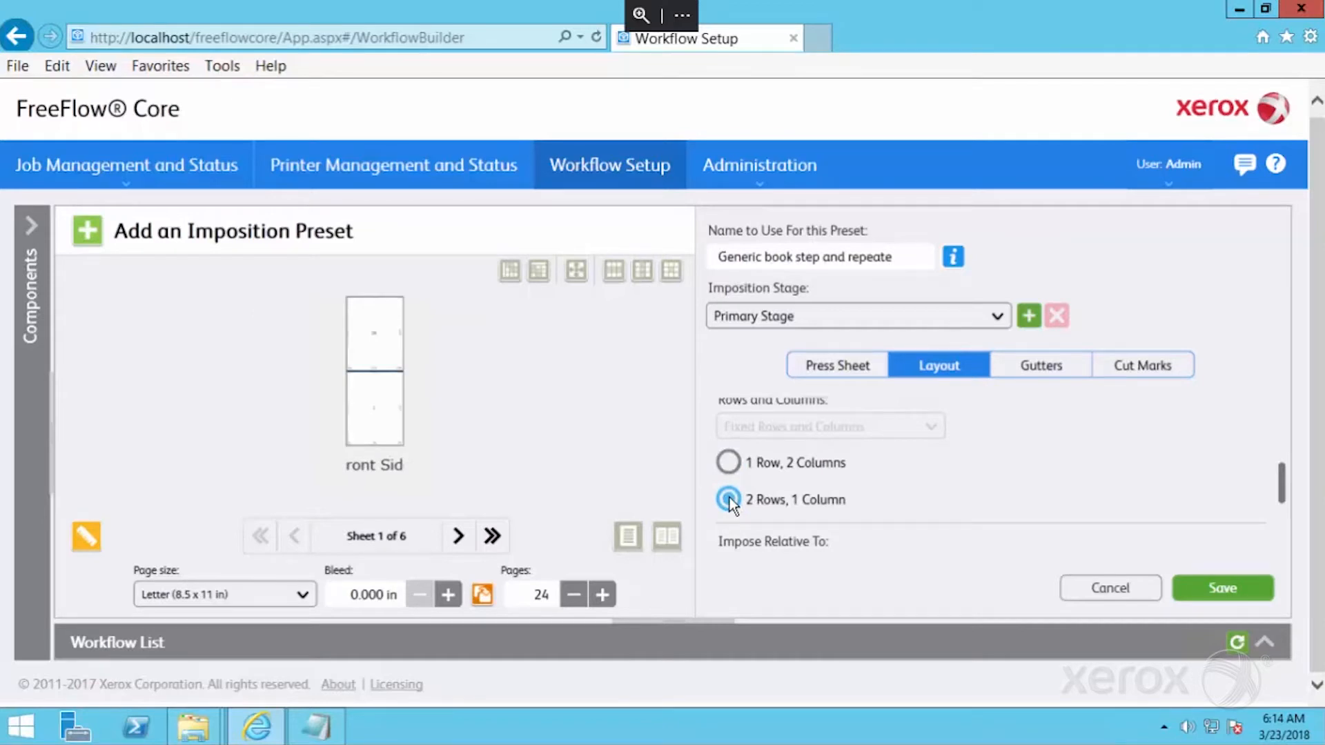
left_click(727, 461)
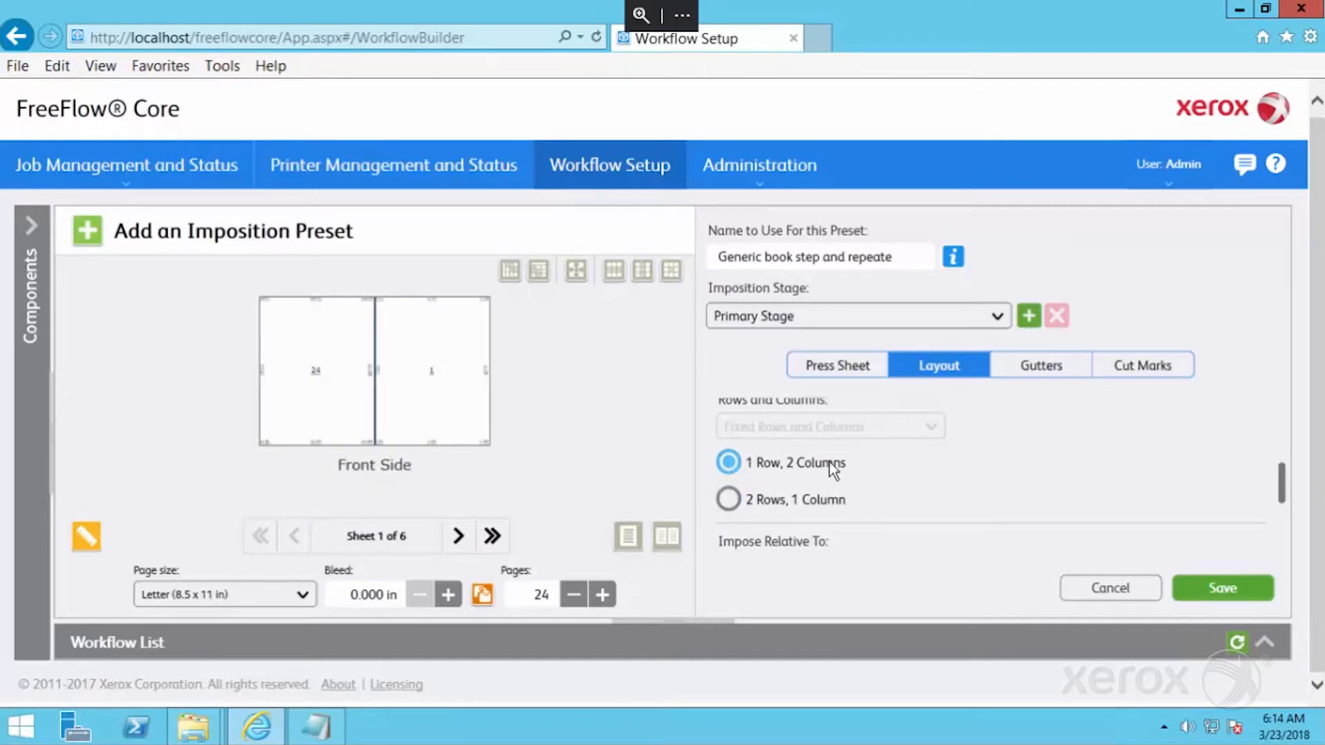
Set the layout to impose relative to the PDF Trim Box.
left_click_drag(1283, 479, 1281, 508)
left_click(817, 451)
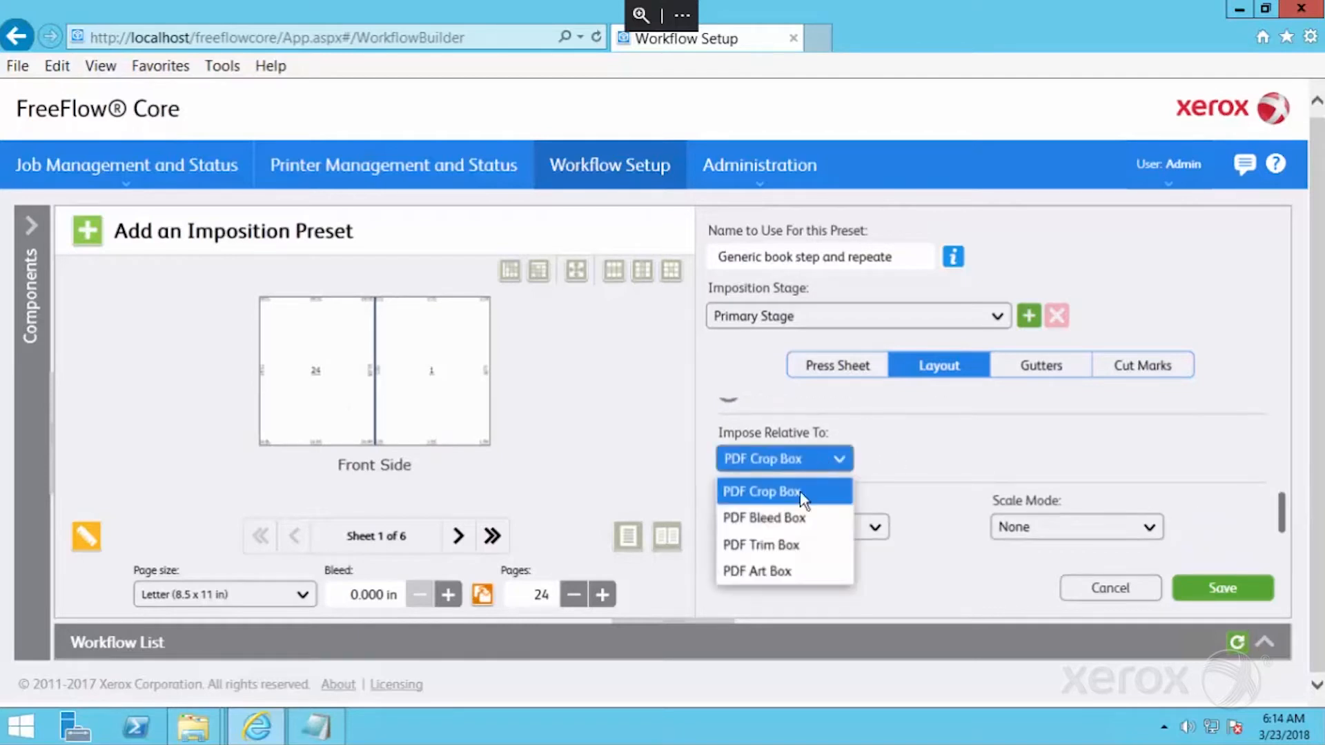
left_click(781, 547)
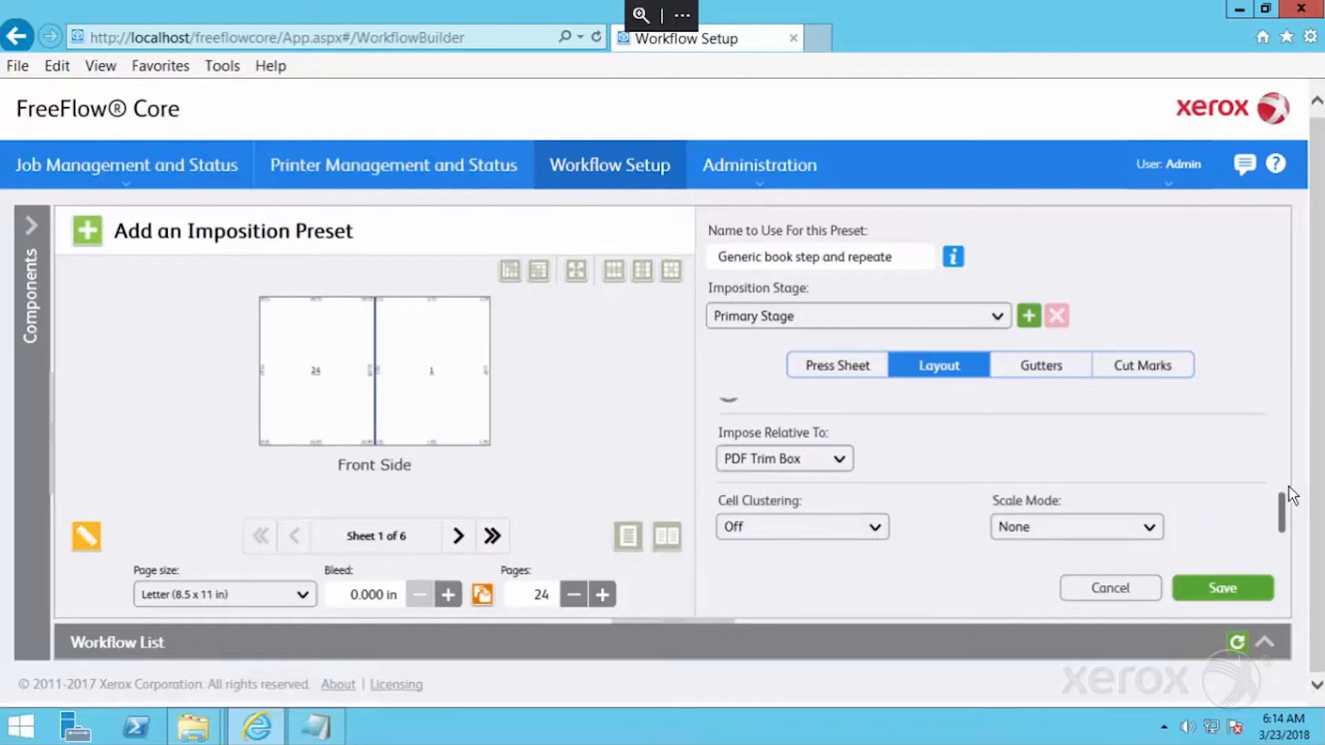
Set the primary stage's uniform margins to 0.50 in.
mouse_move(1283, 503)
left_mouse_down()
mouse_move(1283, 534)
mouse_move(1274, 399)
left_mouse_up()
left_click(1045, 360)
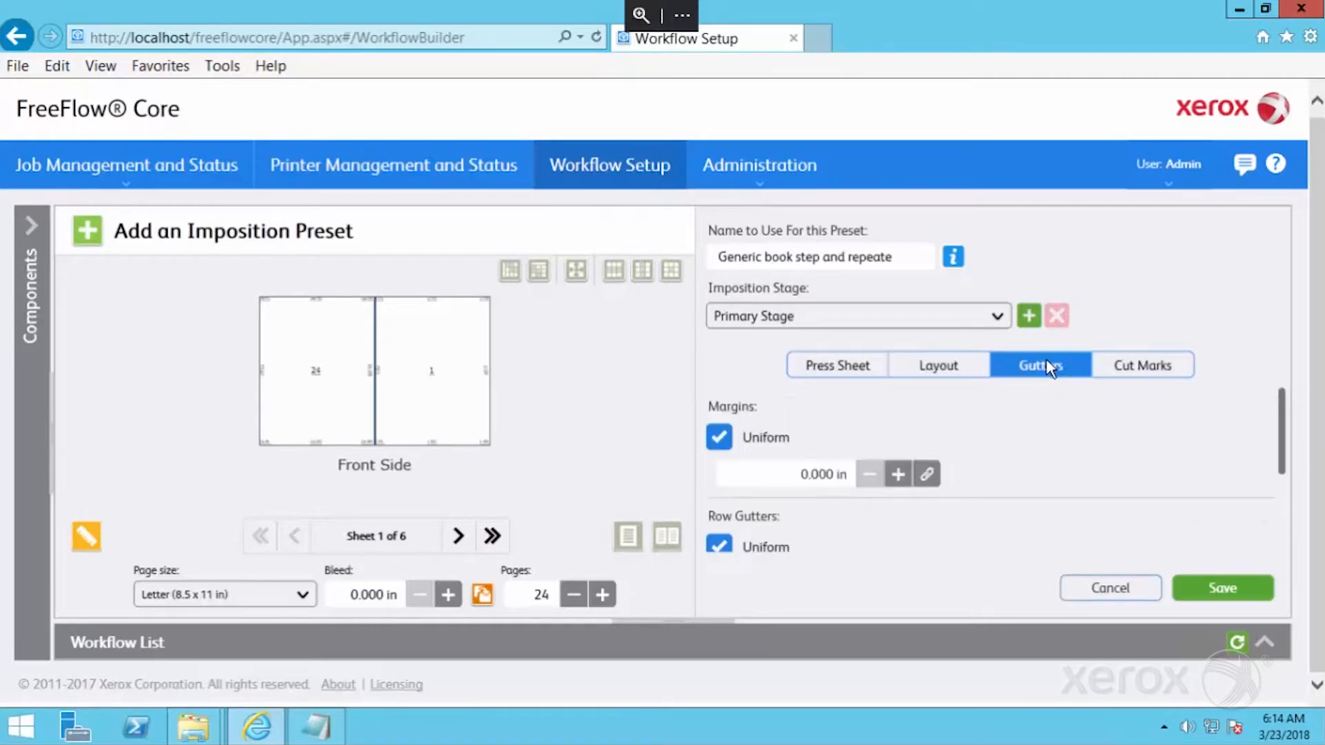
left_click(821, 474)
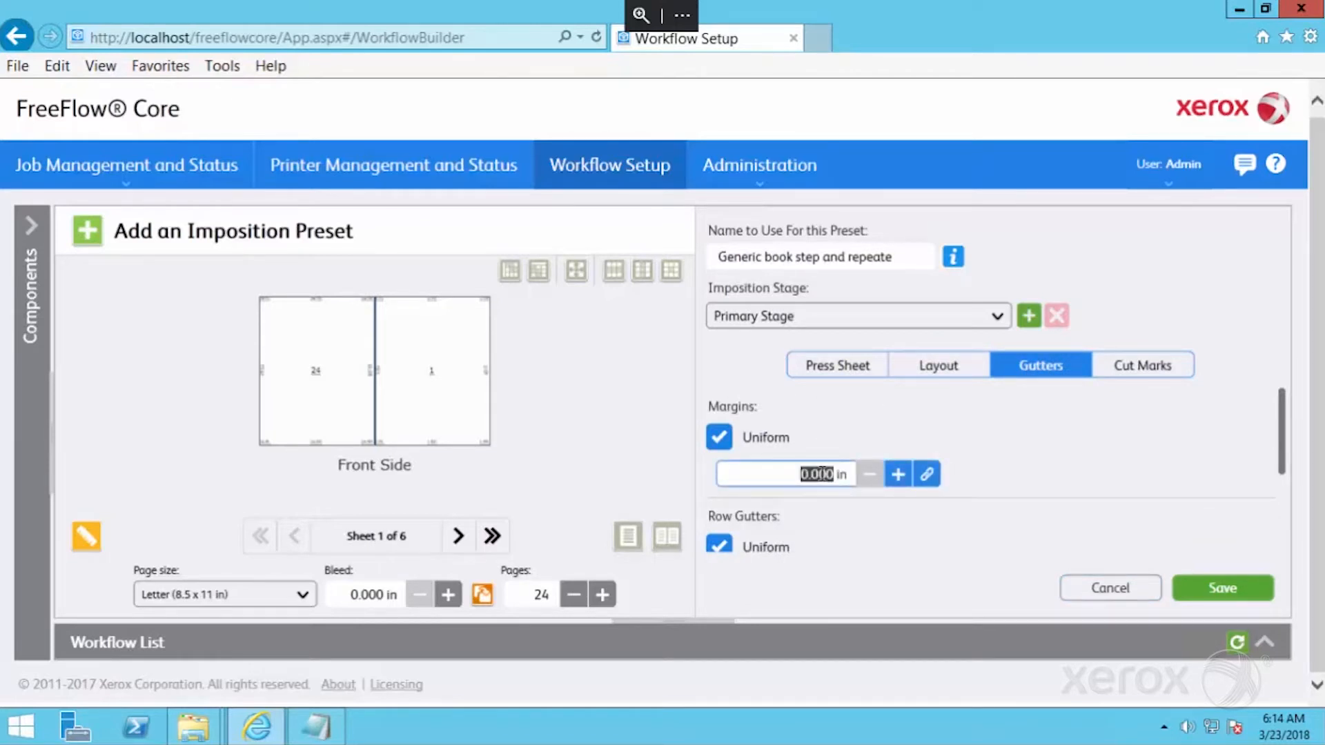
type(".50")
Add single-line cut marks on the PDF Trim Box for all pages of the primary stage.
left_click(1116, 368)
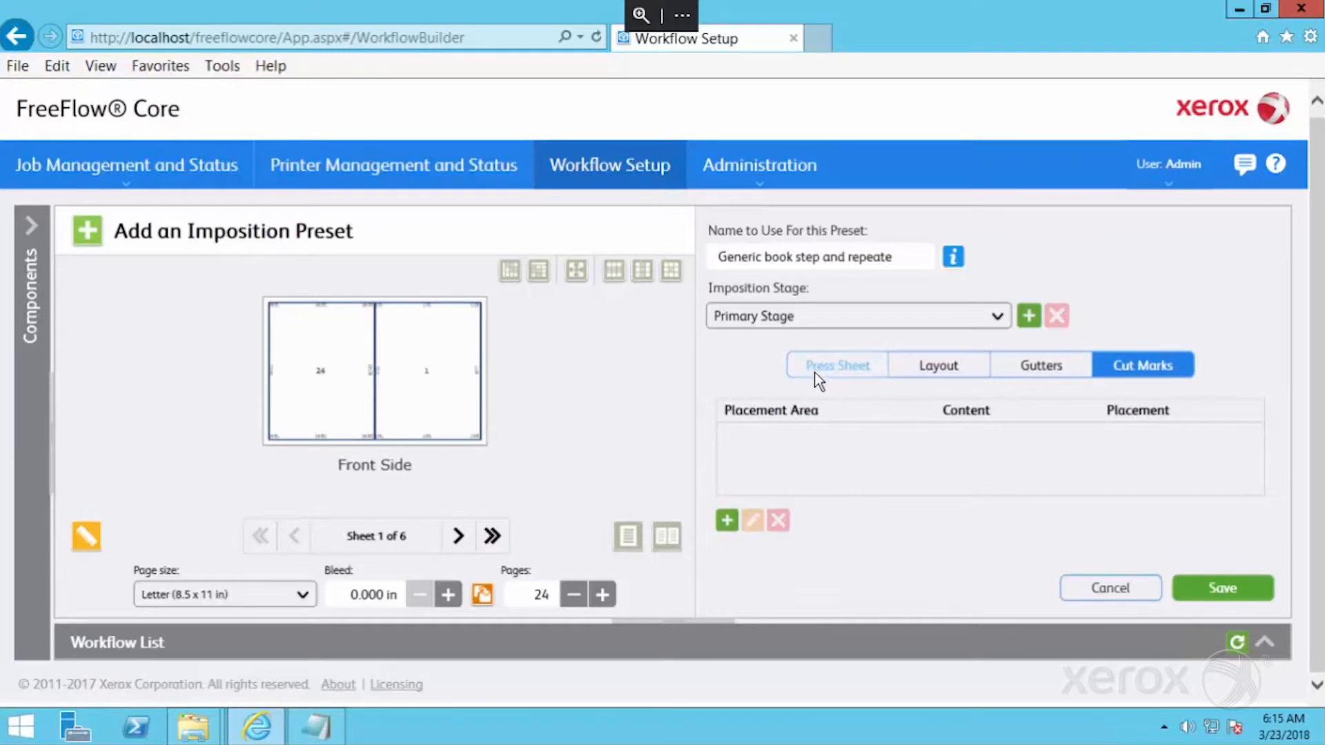
left_click(727, 519)
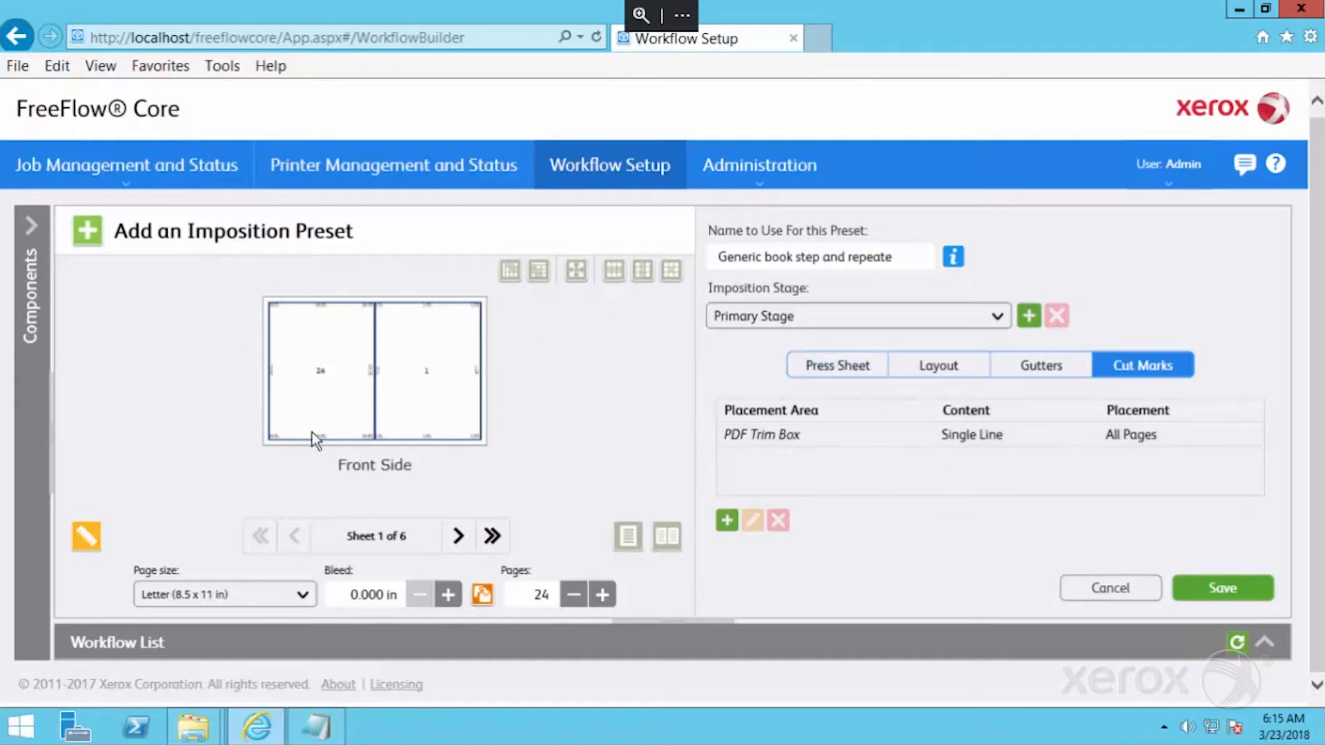
Return to the primary stage's press sheet settings and add a secondary imposition stage.
left_click(858, 372)
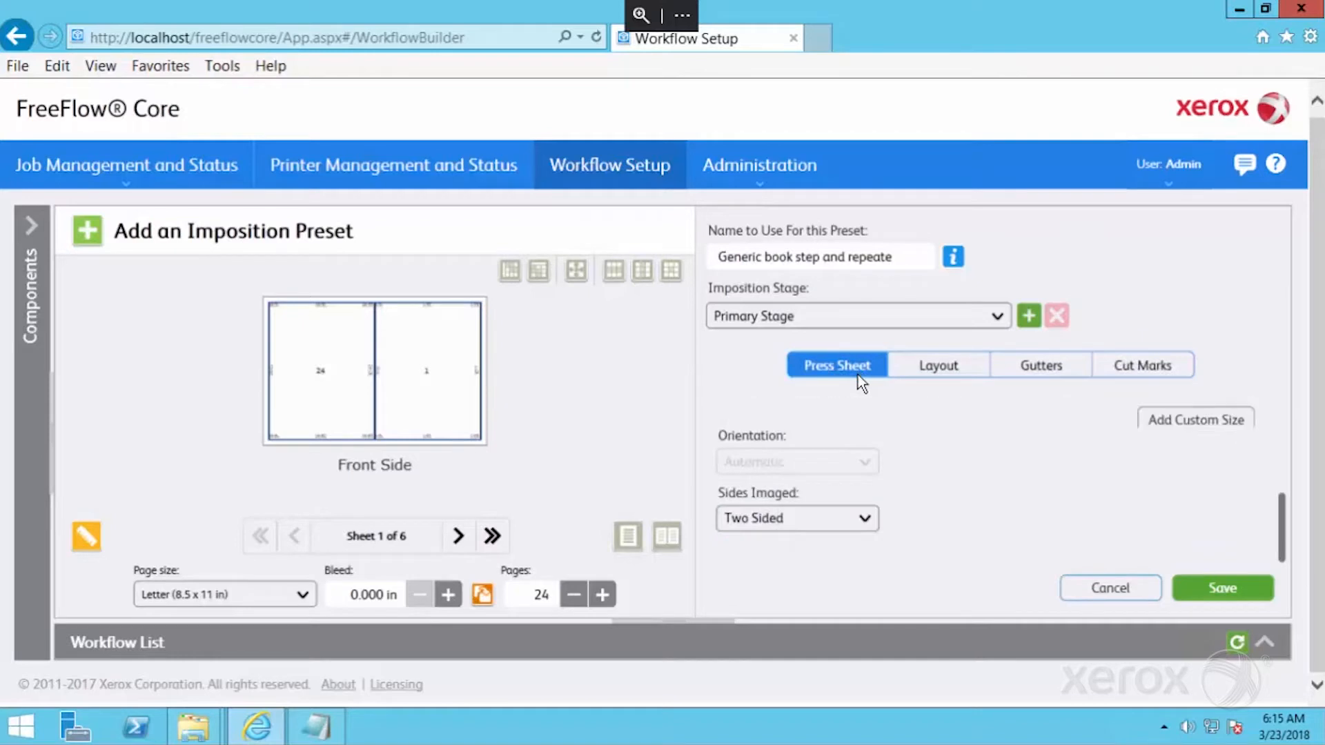
left_click_drag(1284, 516, 1274, 426)
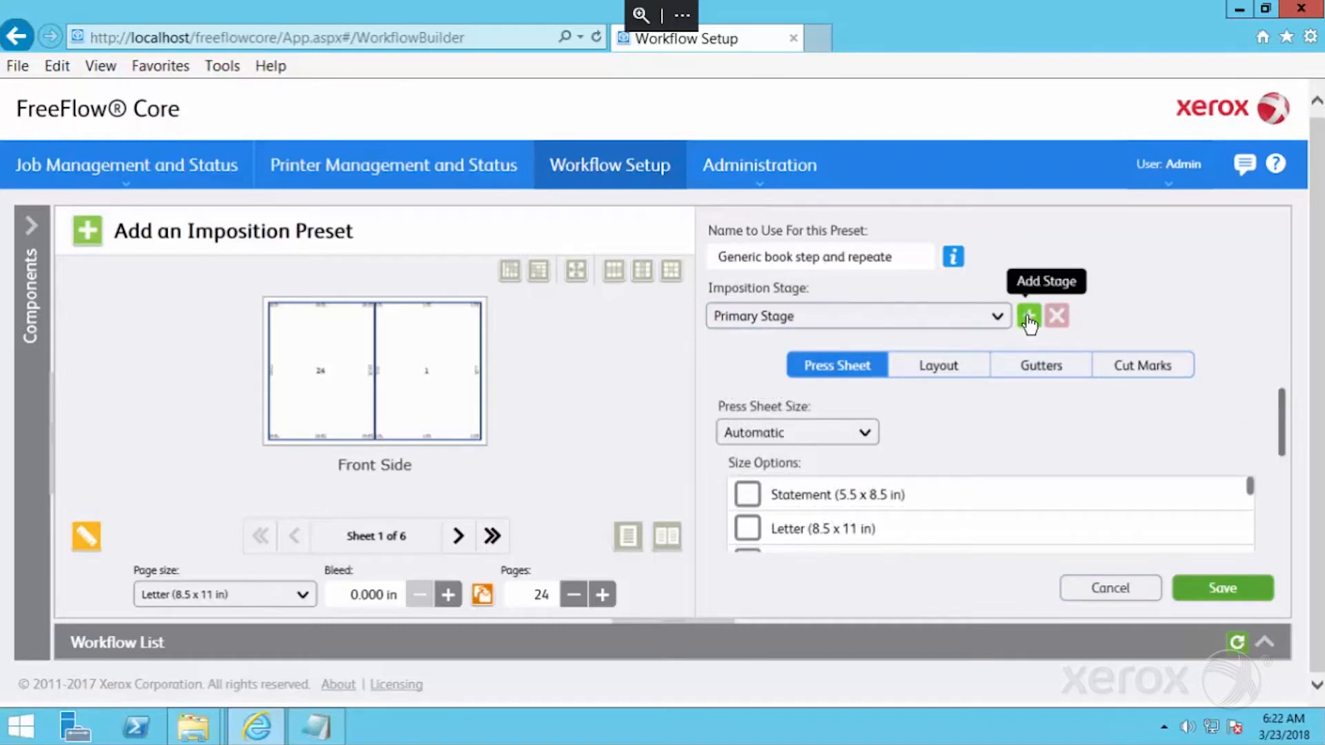
left_click(1028, 318)
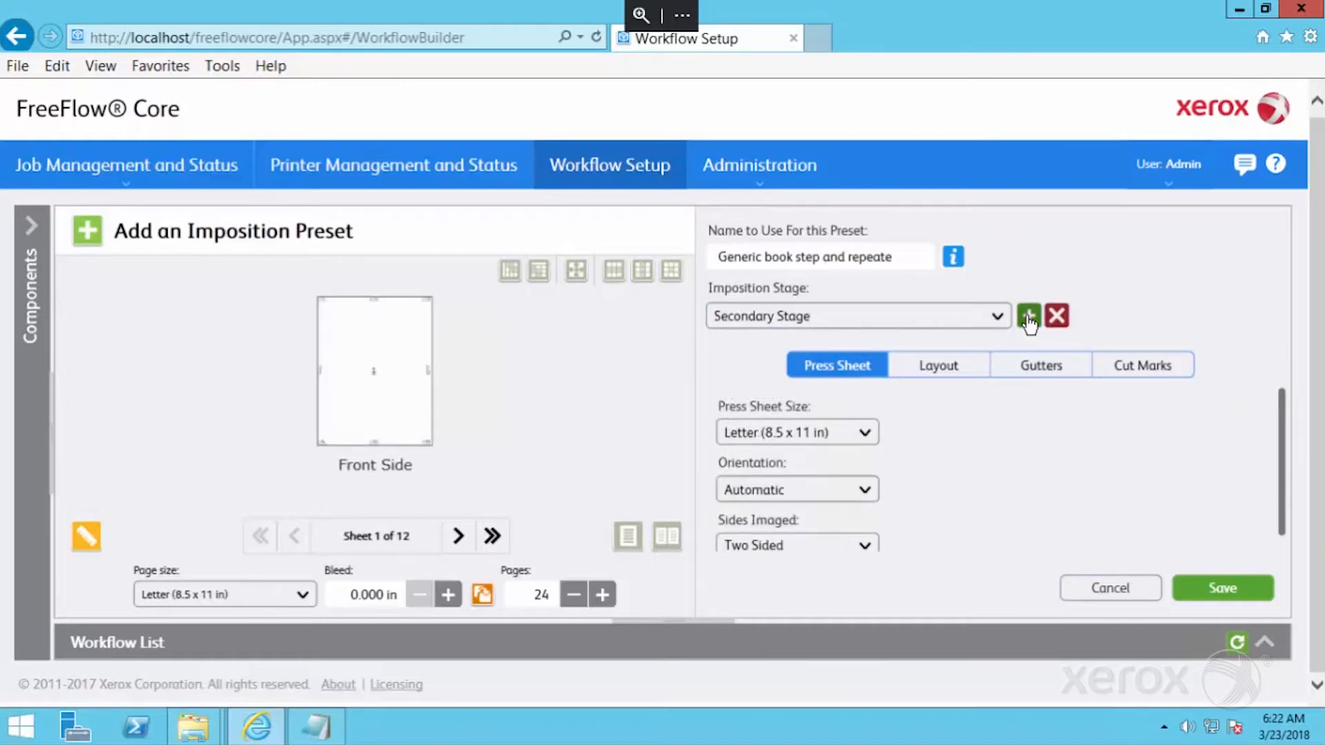
Correct the preset name to "Generic book step and repeat" and set the secondary stage's press sheet size to Automatic.
left_click(899, 261)
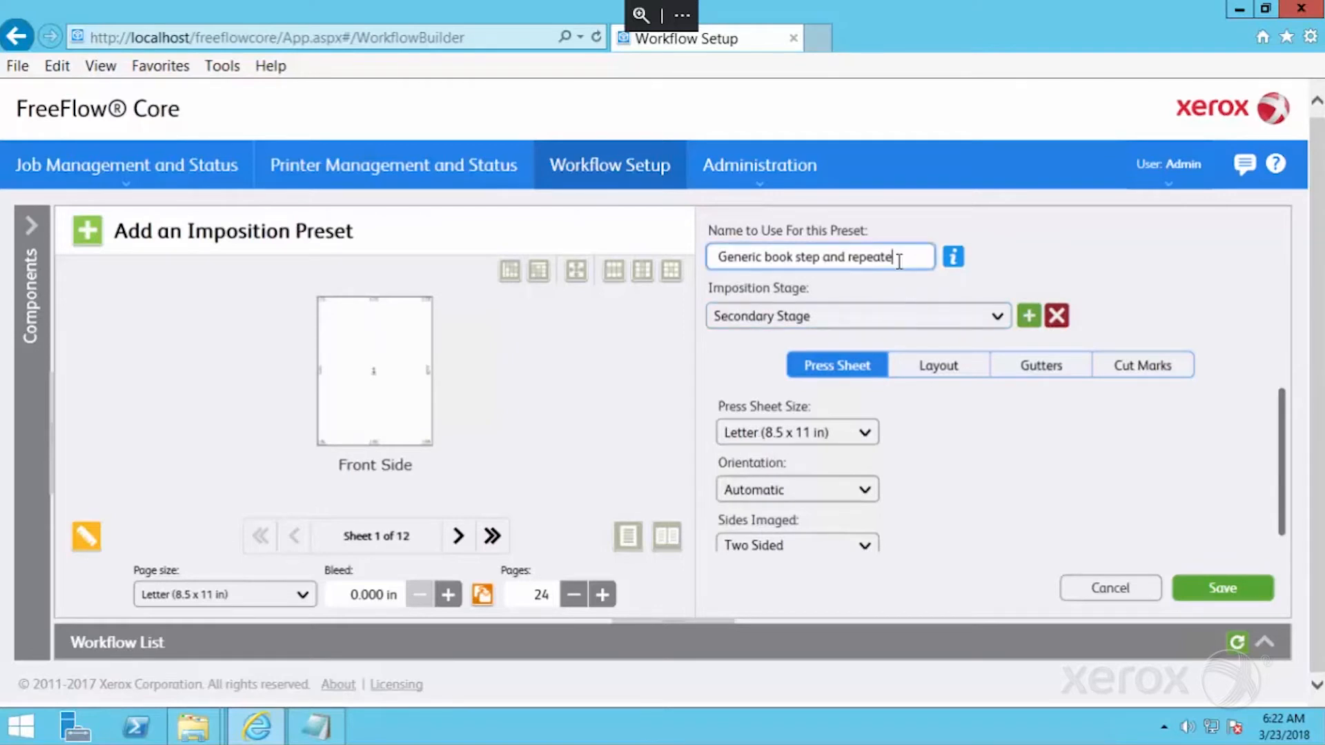
key("BackSpace")
left_click(862, 434)
left_click(863, 436)
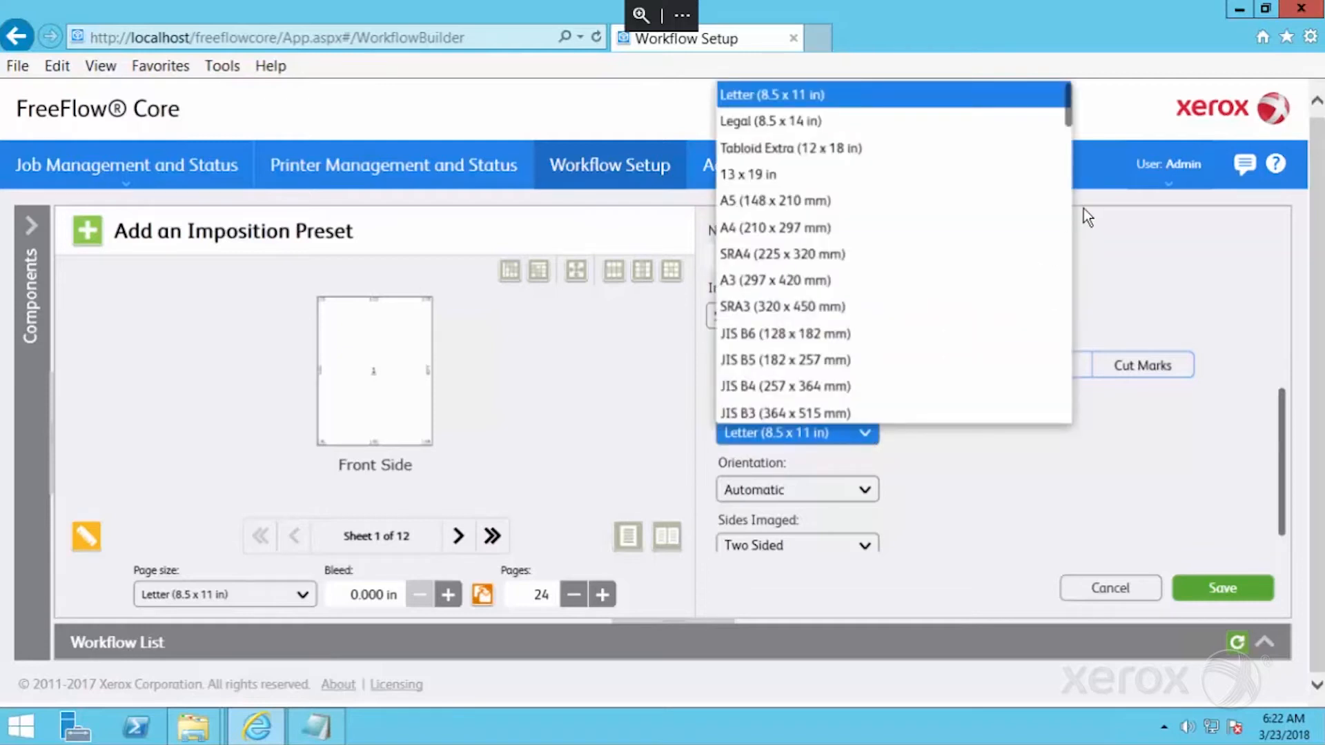
left_click_drag(1067, 115, 1067, 412)
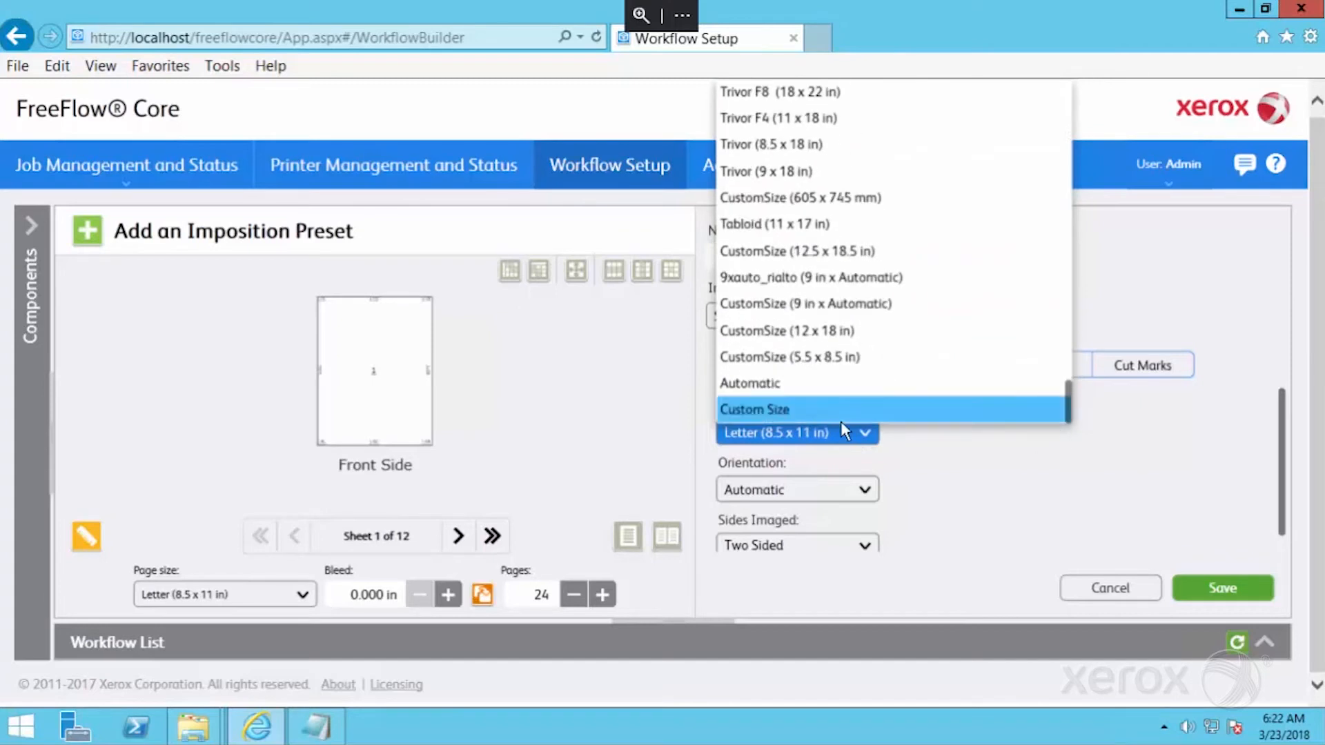
left_click(759, 387)
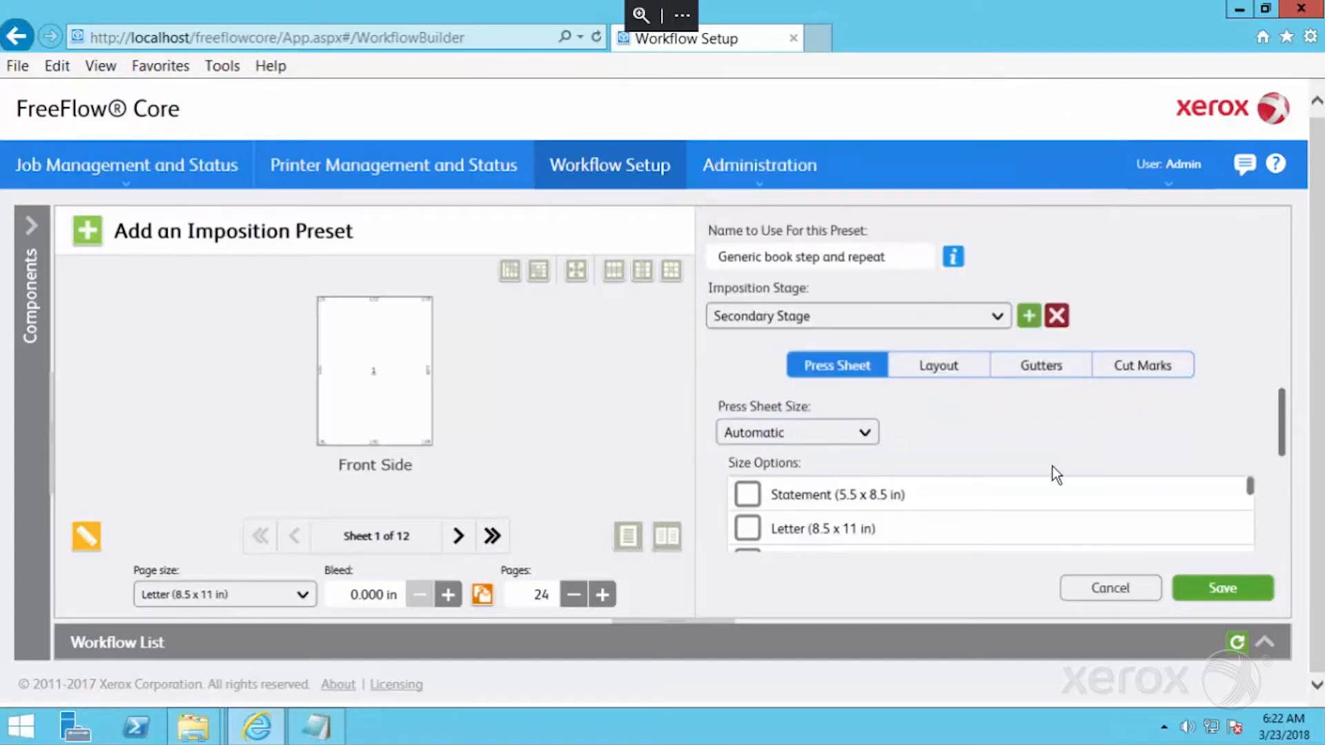
Allow Tabloid Extra (12 x 18 in) as an automatic press sheet size for the secondary stage.
scroll(1254, 495, "down", 1)
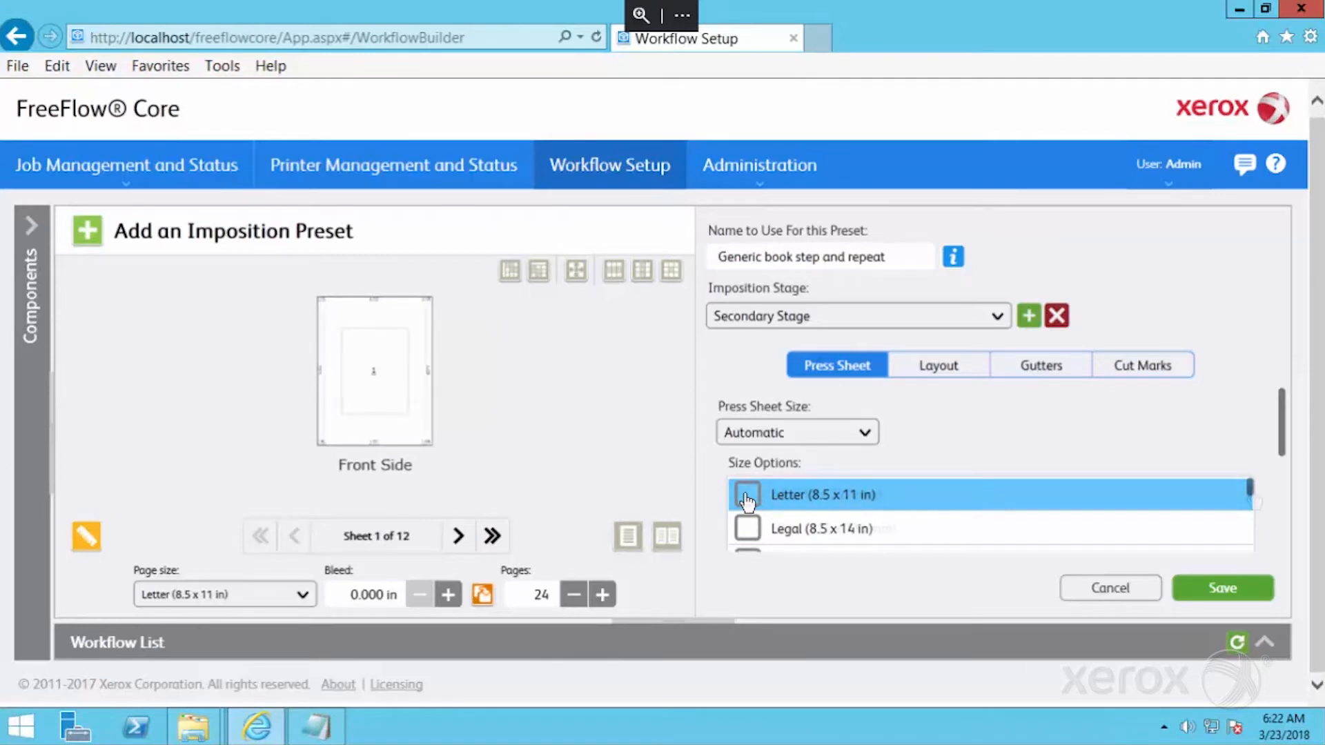
scroll(1248, 494, "down", 1)
left_click(759, 529)
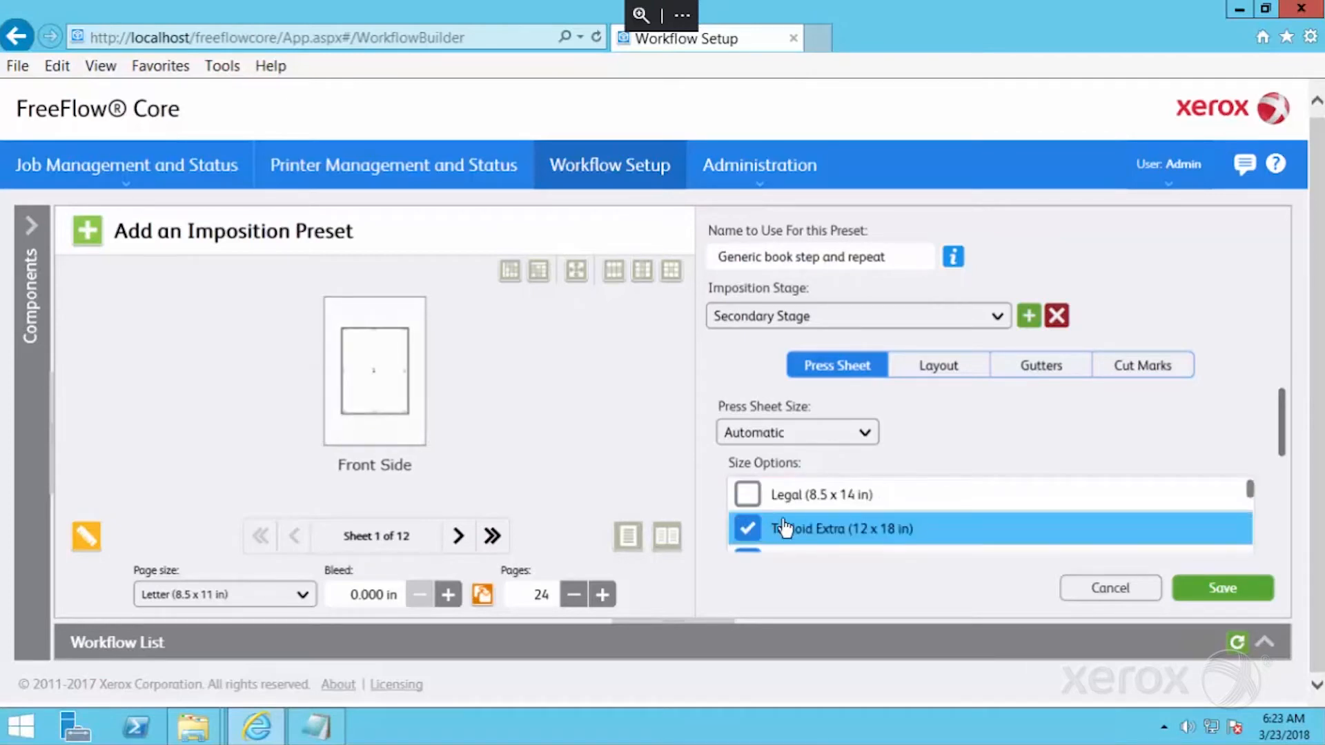
scroll(1248, 497, "down", 2)
Also allow the 14.33 x 20.5 in, 14.33 x 22.5 in and 14.33 x 26 in press sheet sizes.
left_click_drag(1252, 507, 1253, 519)
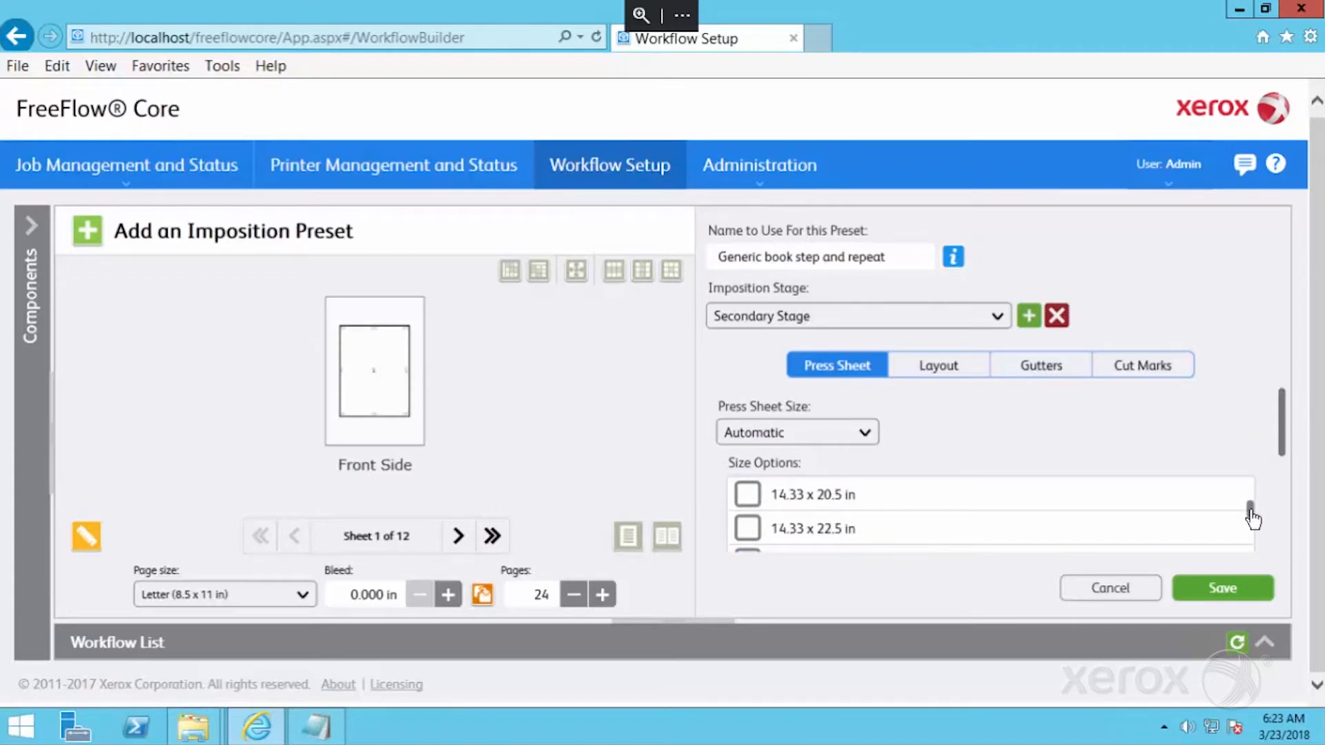
left_click(746, 495)
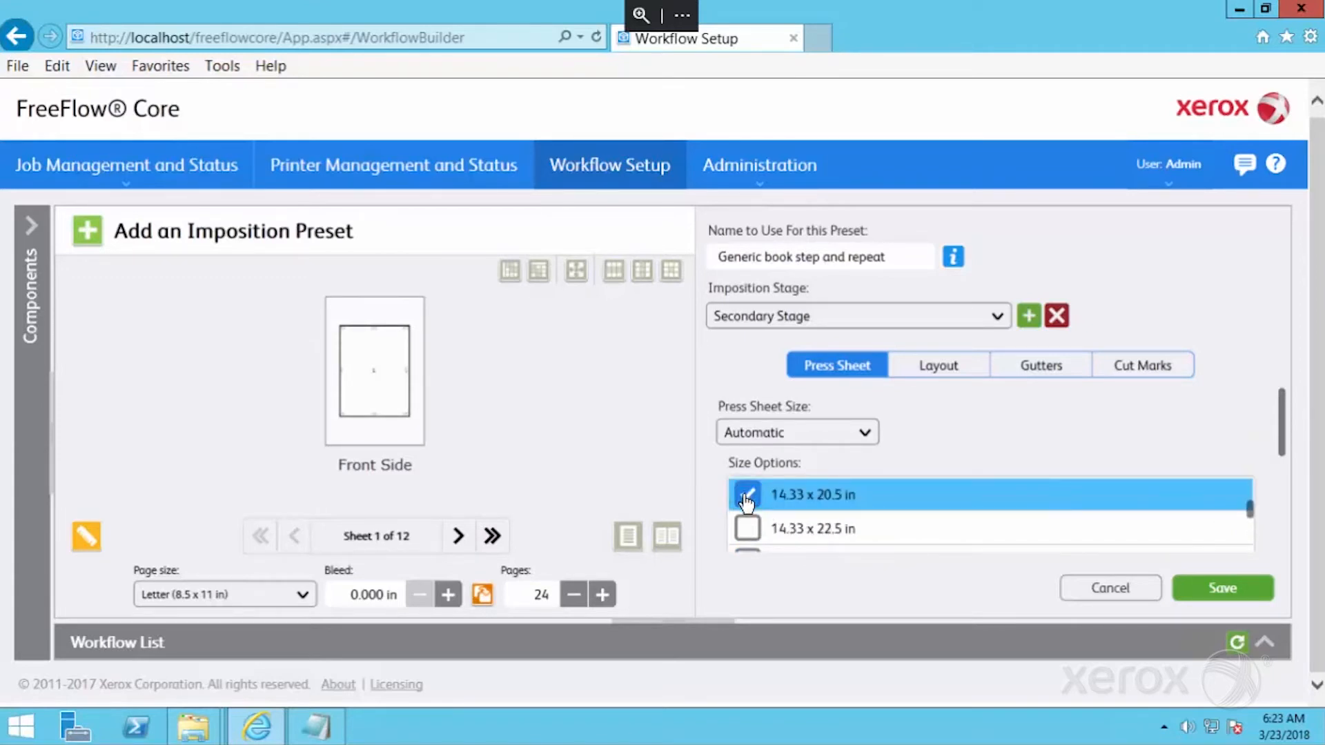
left_click(746, 532)
scroll(1256, 525, "down", 1)
left_click(748, 529)
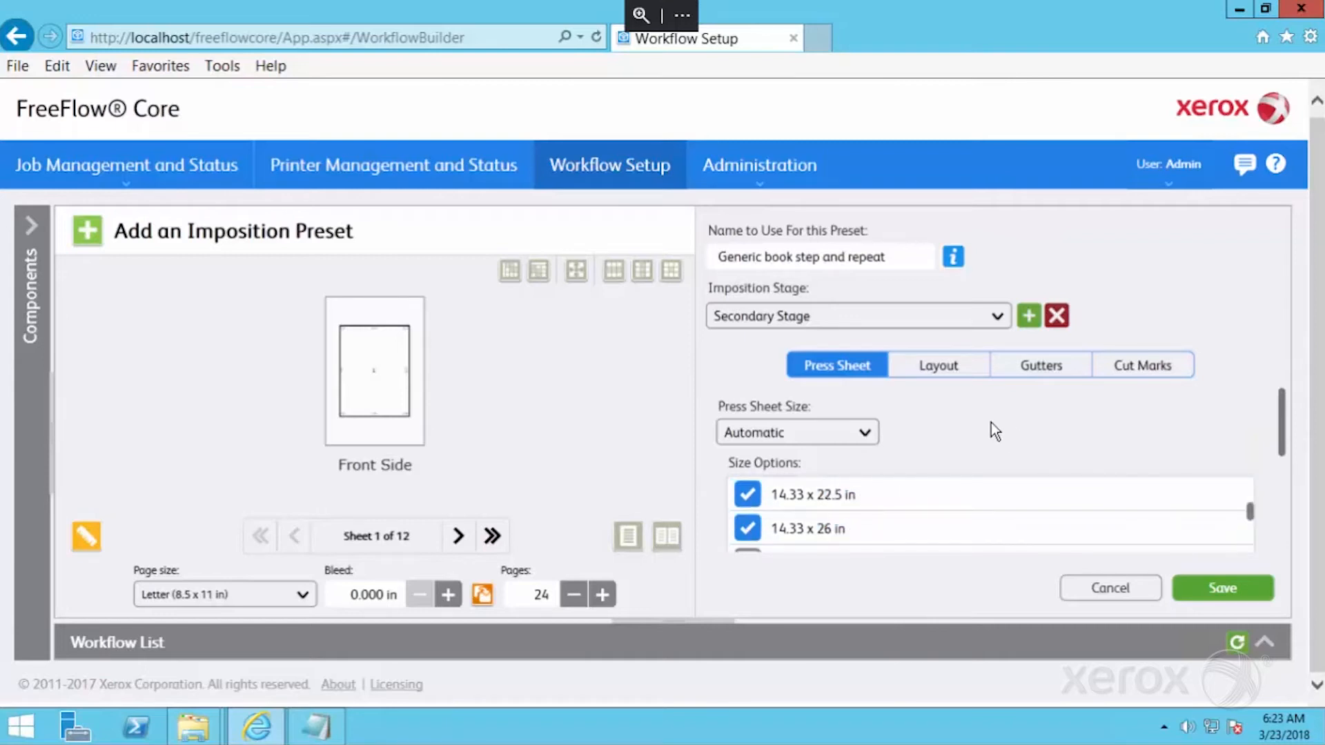
left_click(1251, 508)
left_click(838, 526)
left_click_drag(1282, 445, 1291, 543)
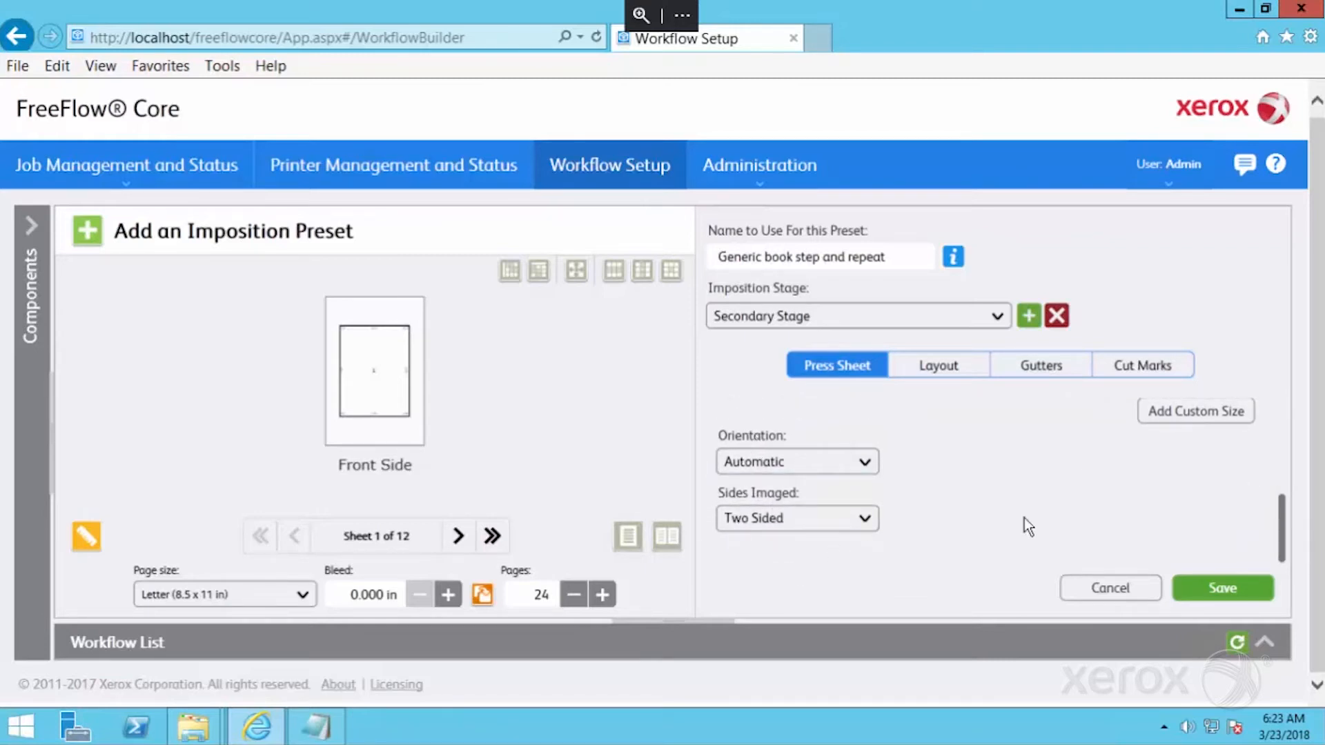
Set the secondary stage's layout to Auto Rows and Columns.
left_click(945, 364)
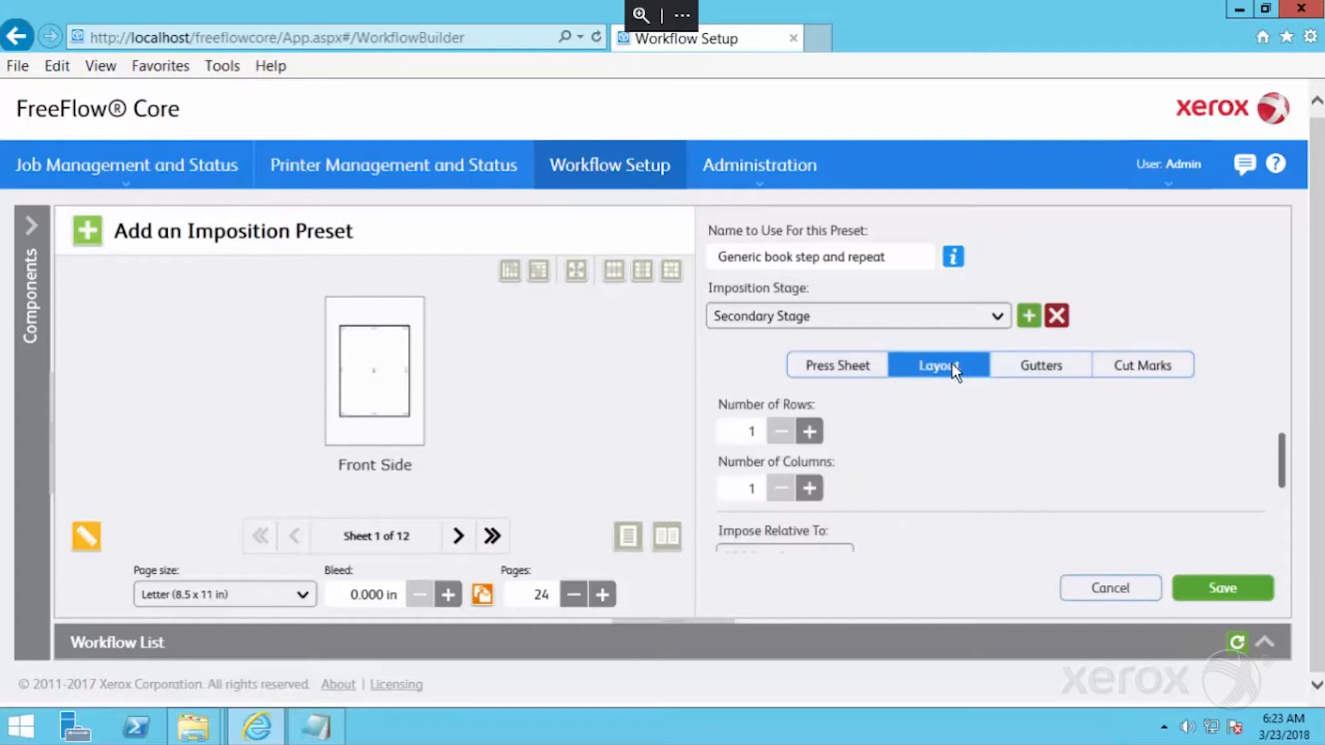
left_click_drag(1282, 477, 1281, 431)
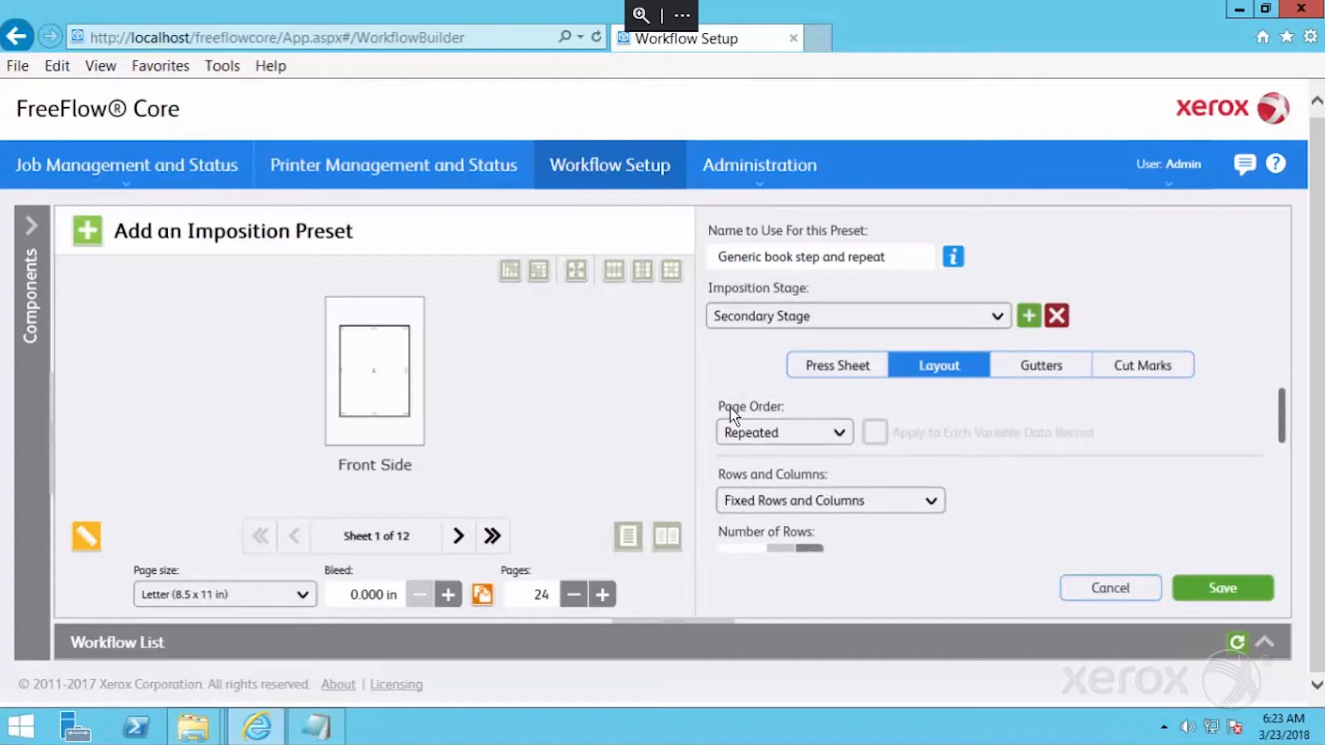
left_click(907, 502)
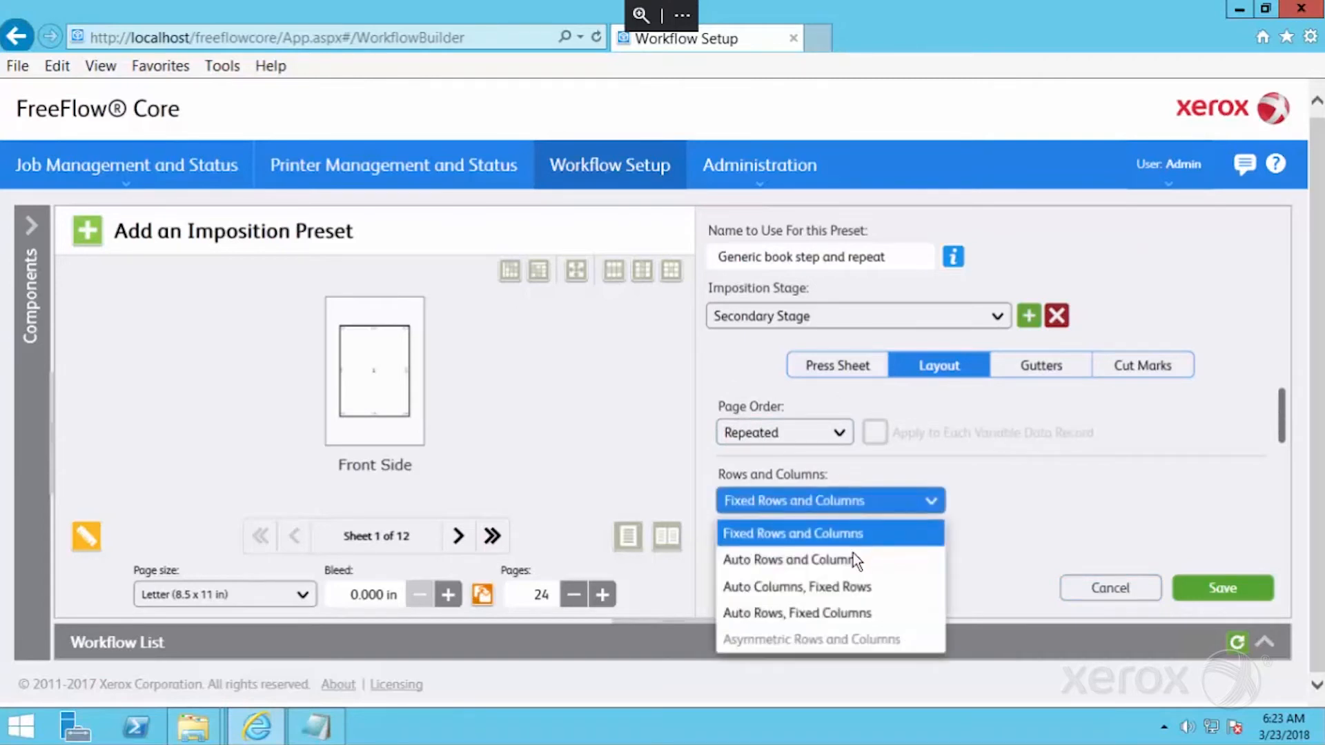
left_click(846, 559)
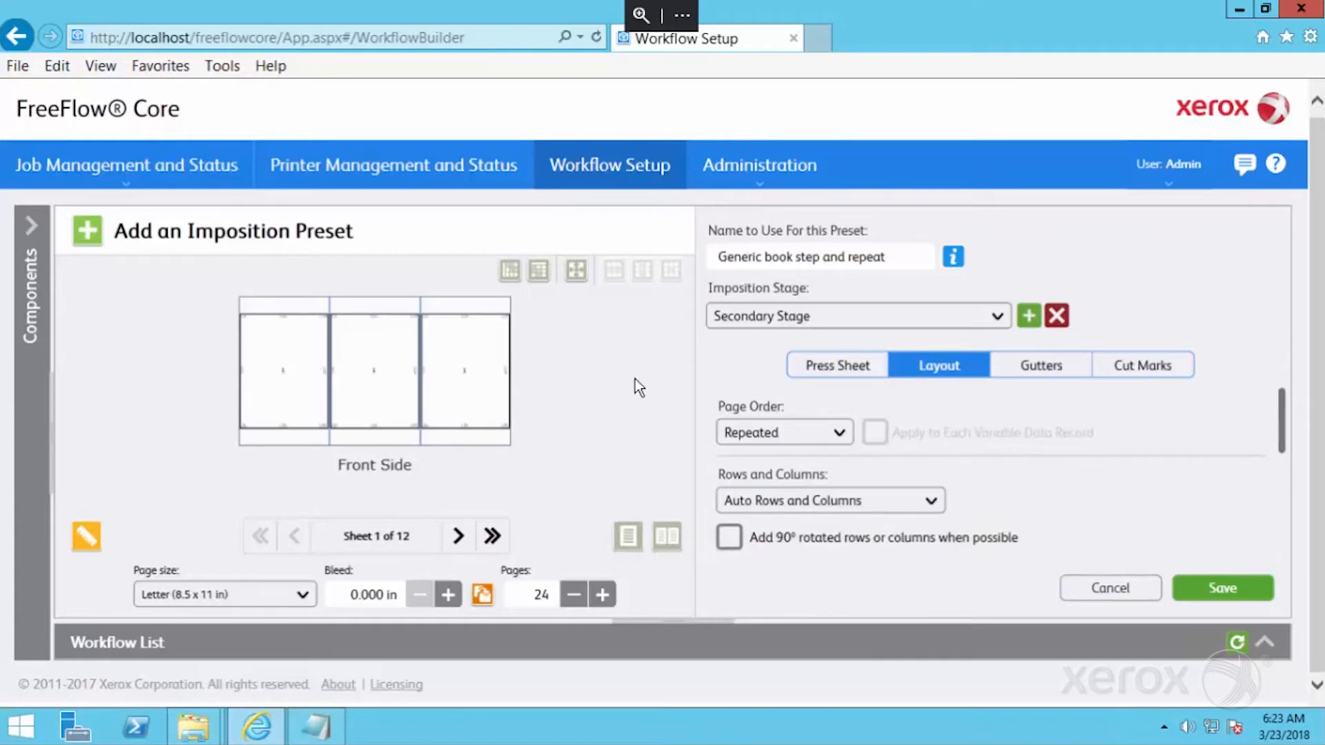
Check the secondary stage's remaining layout, gutter and cut mark settings, and save both the imposition preset and the workflow.
left_click_drag(1284, 415, 1290, 476)
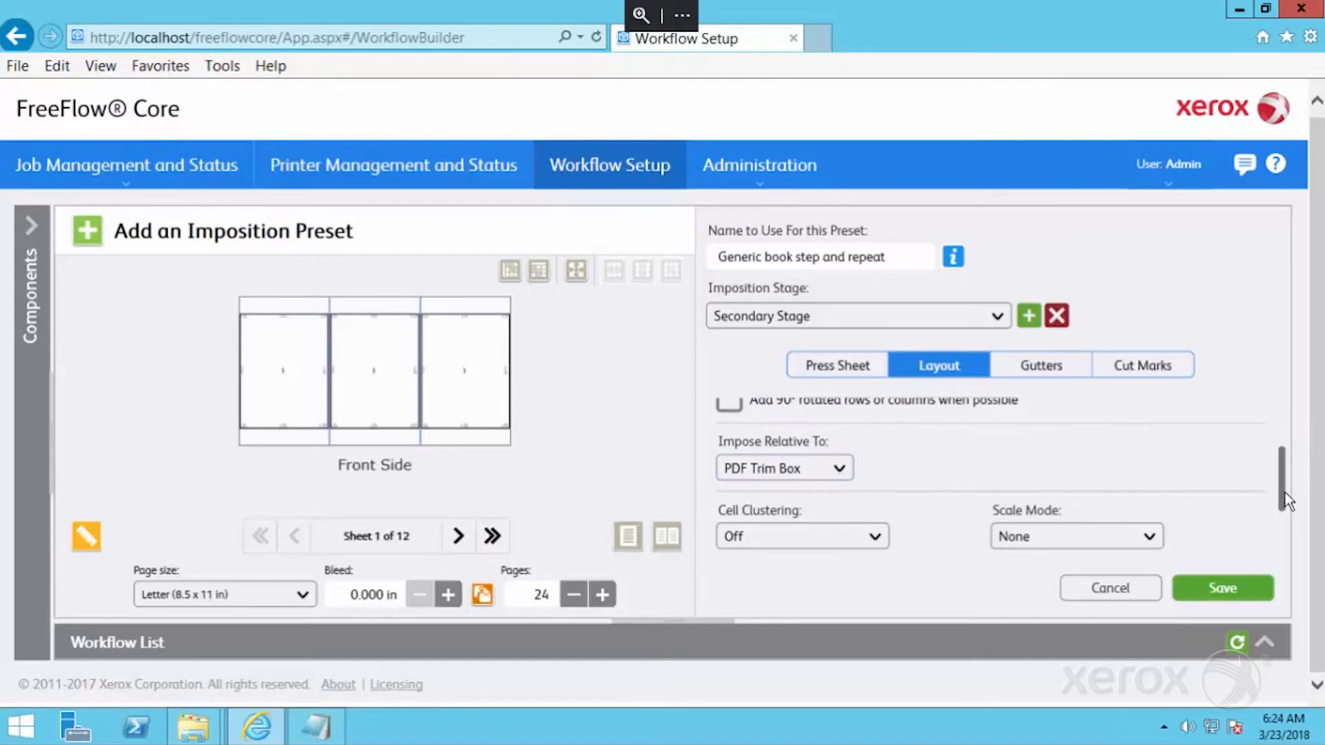
left_click_drag(1286, 496, 1286, 503)
scroll(1282, 521, "down", 1)
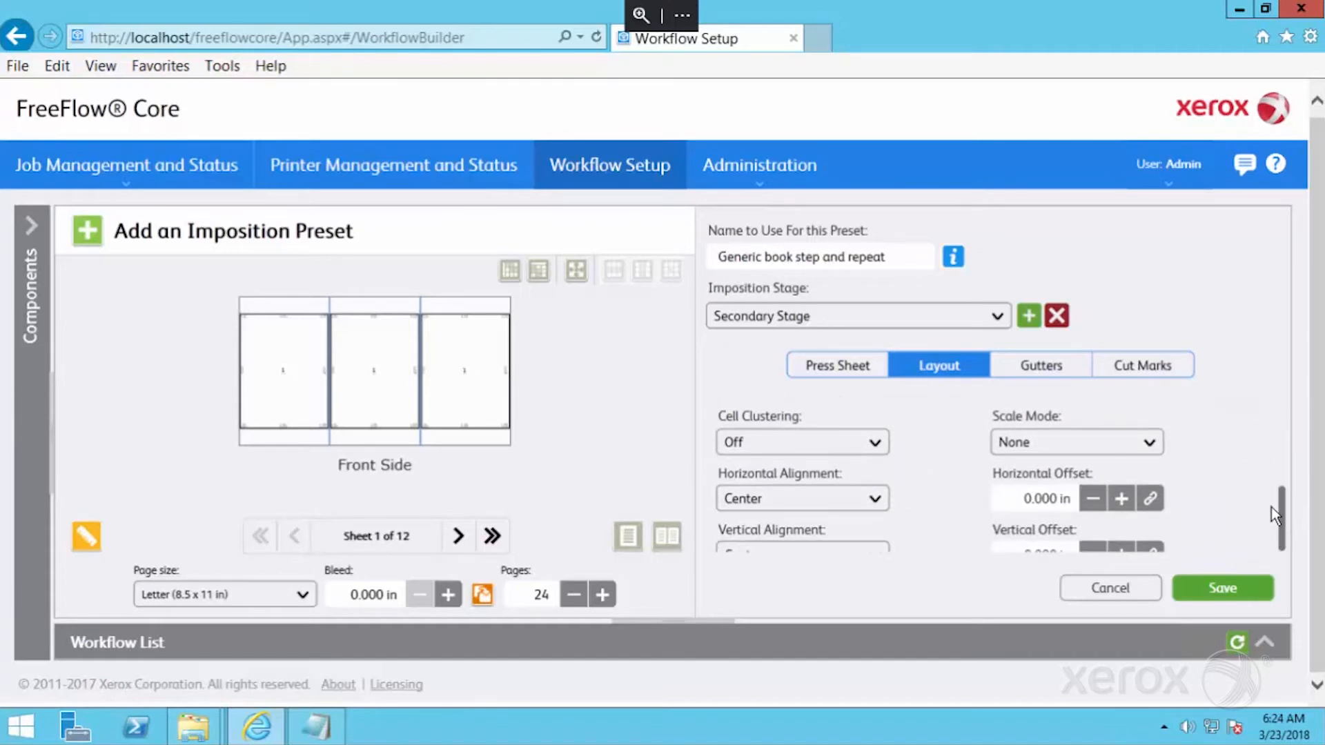
scroll(1282, 528, "down", 1)
scroll(1286, 534, "up", 2)
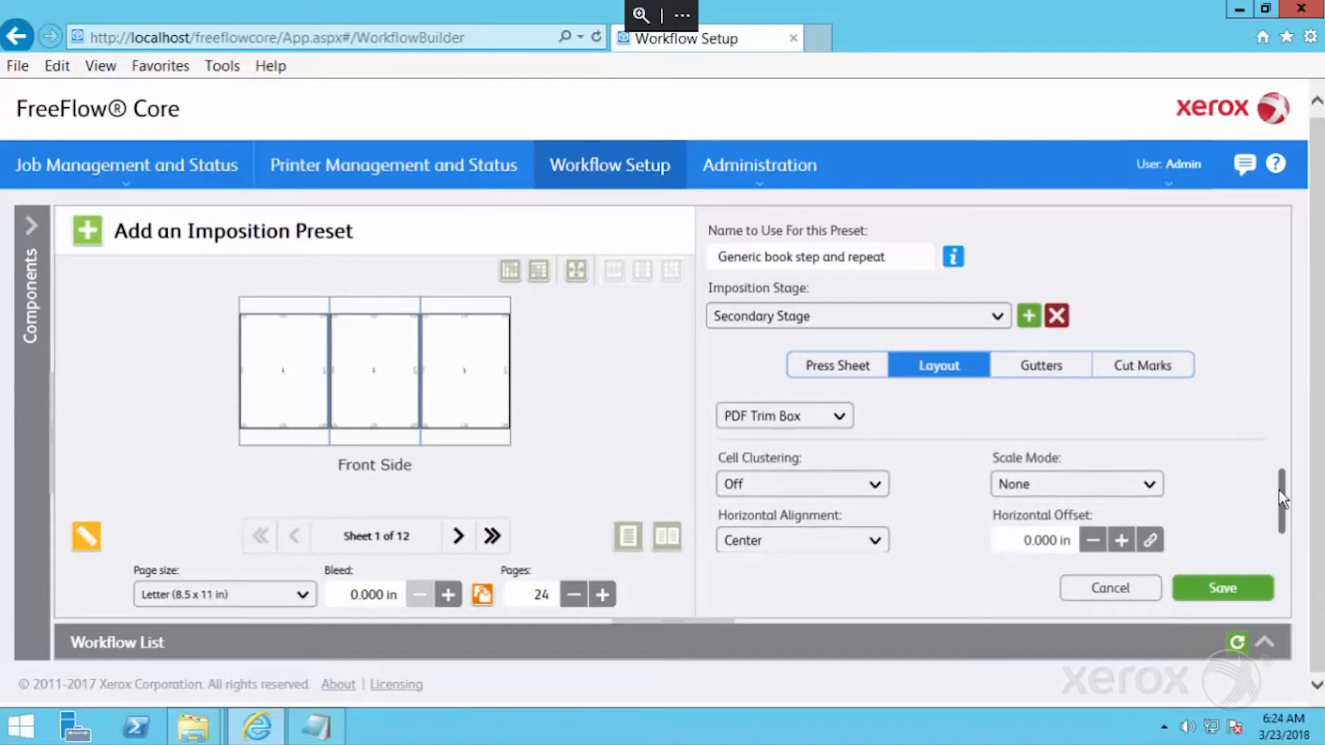
left_click(1045, 367)
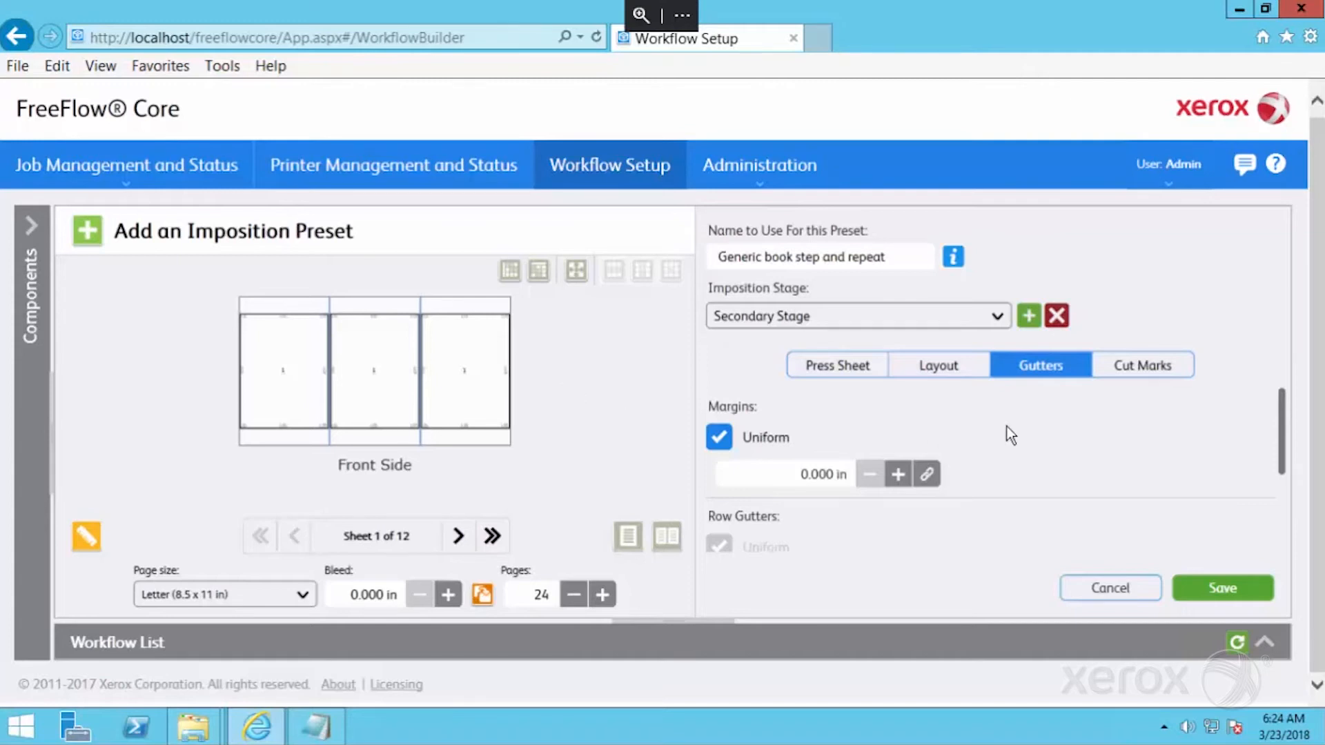
left_click(1147, 364)
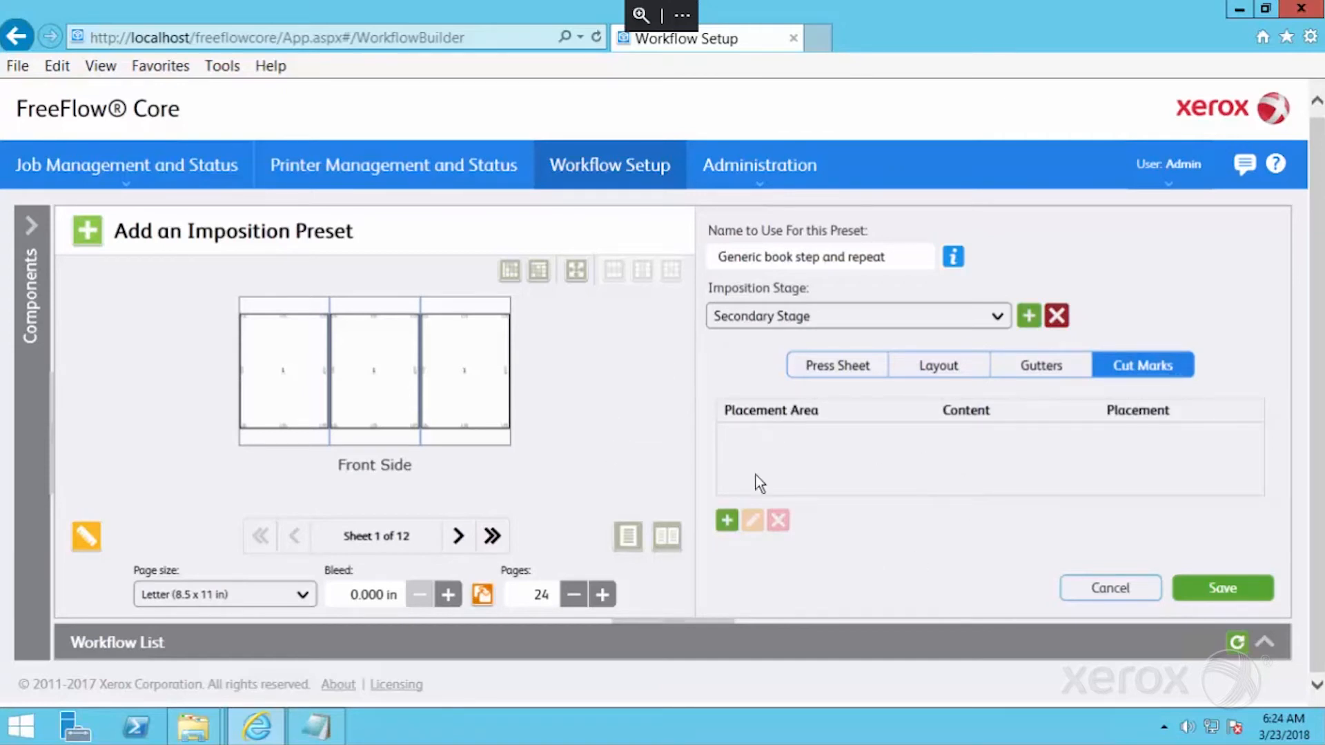
left_click(1236, 598)
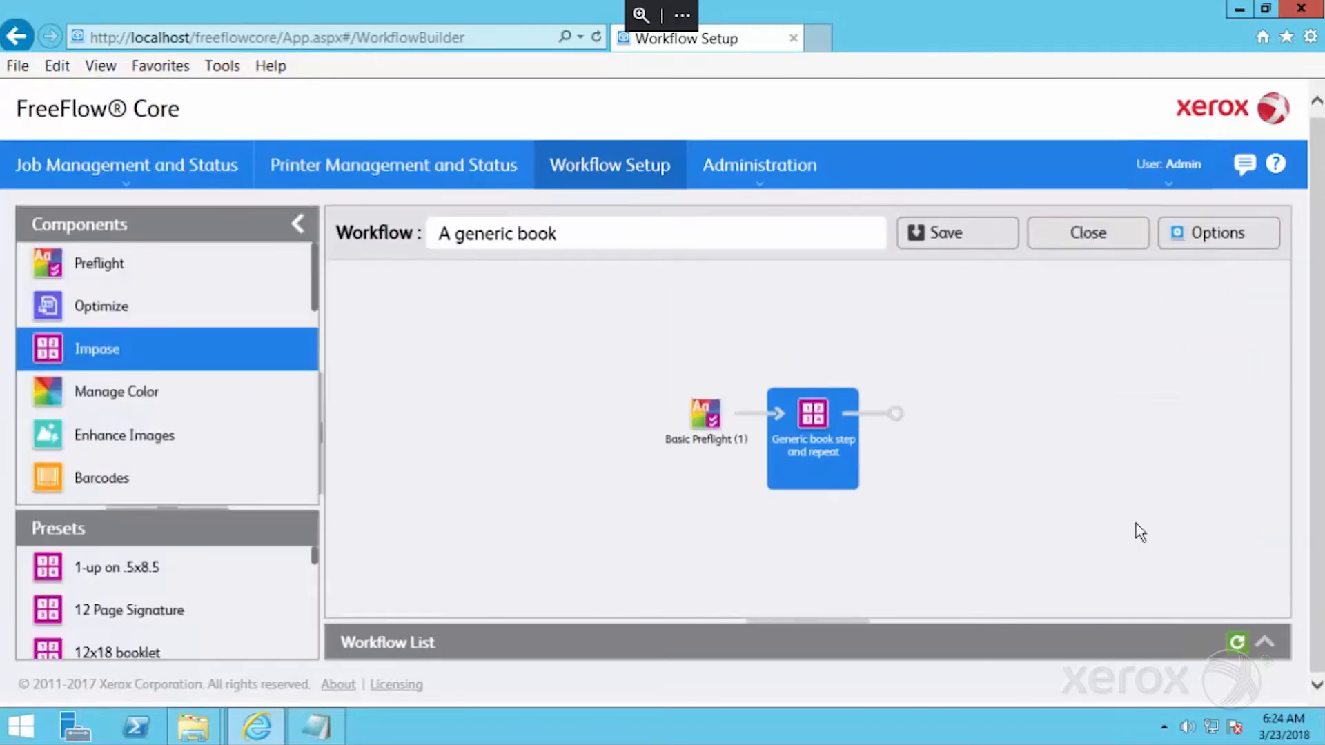
left_click(960, 237)
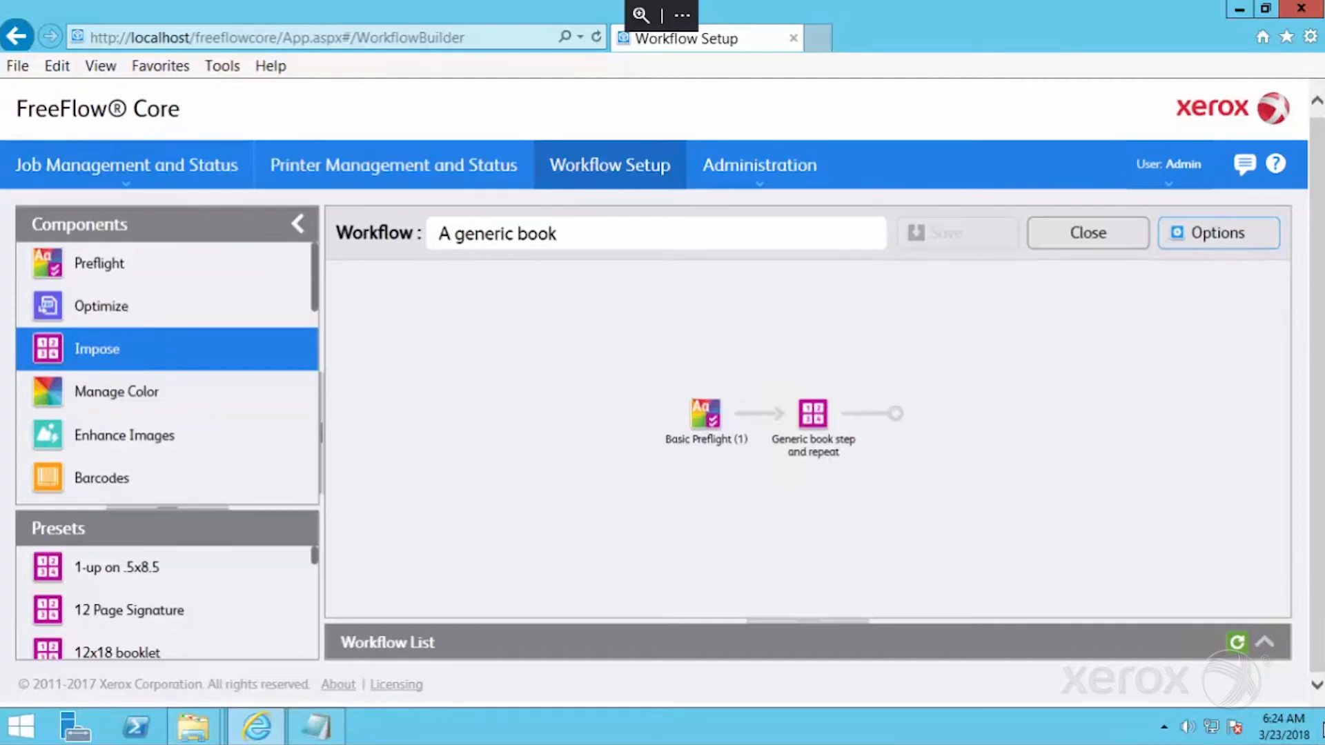
Go to the desktop and open the Resources folder inside the EasyStarts folder.
left_click(1323, 729)
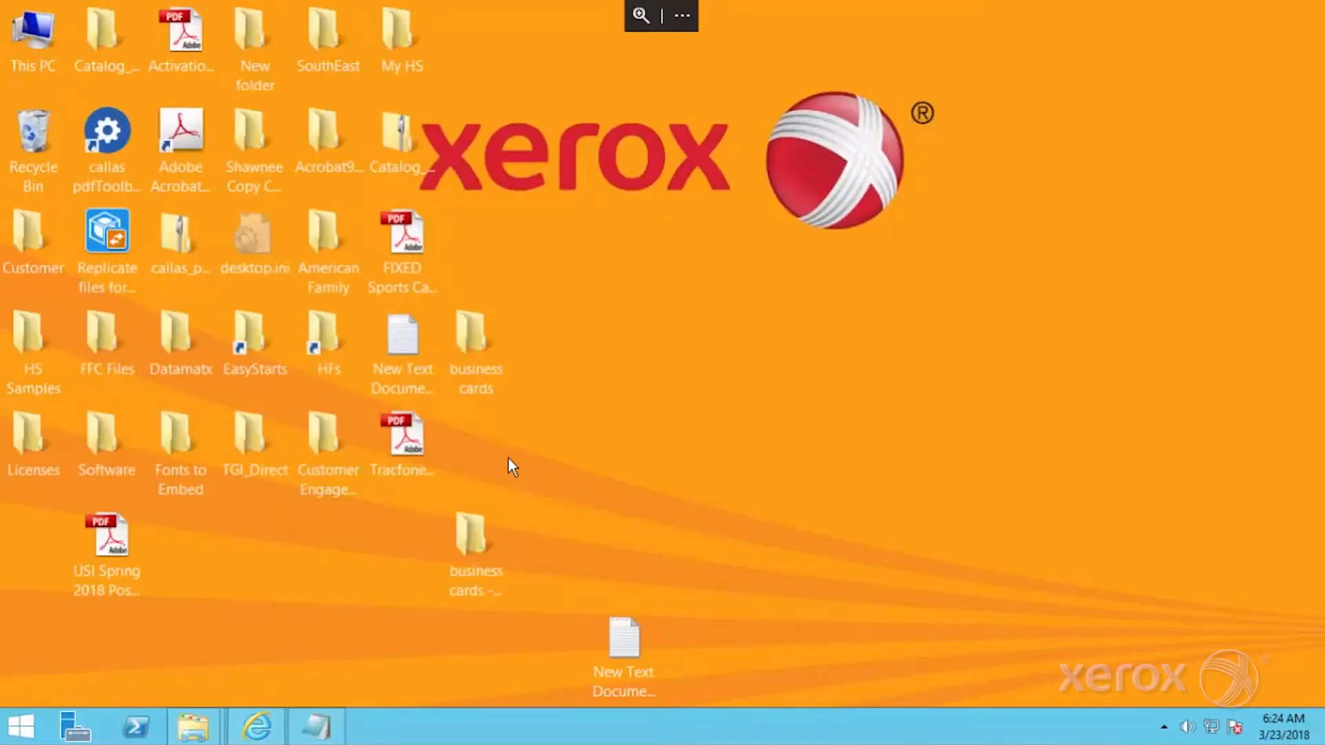
double_click(245, 349)
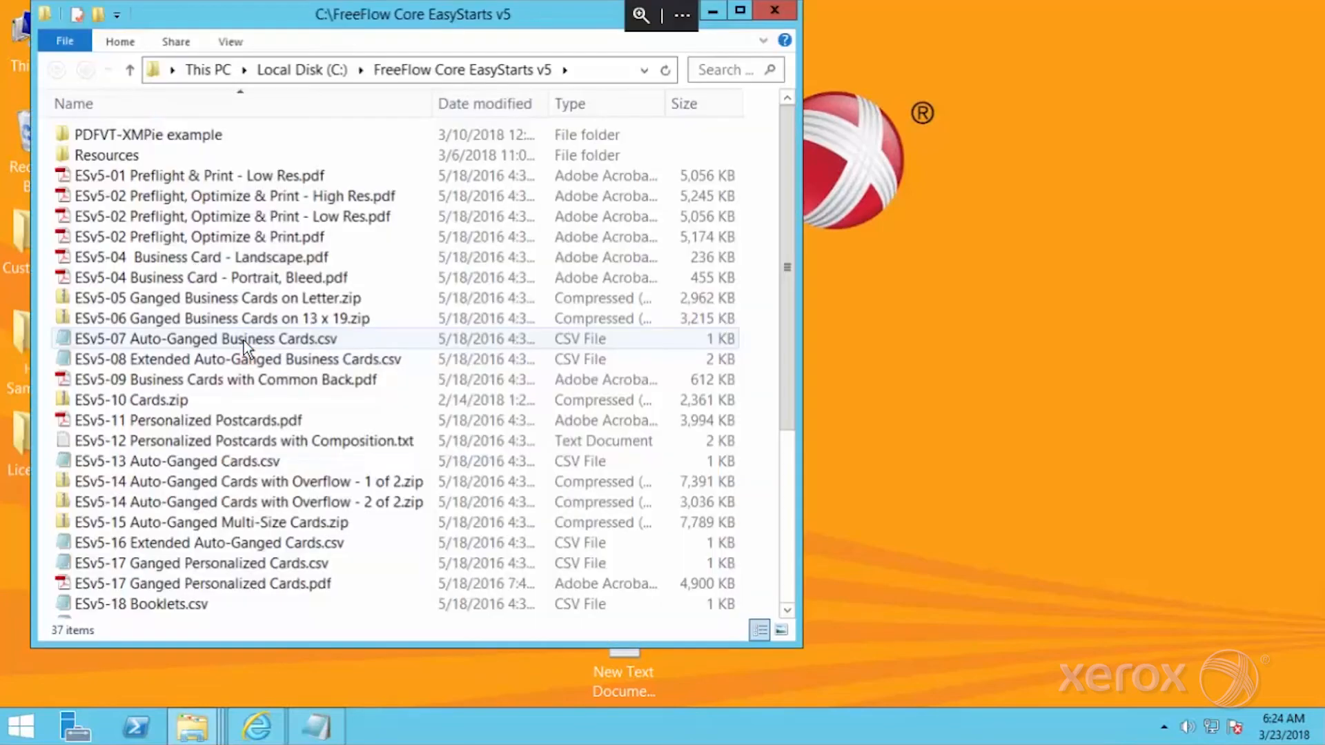
left_click(133, 164)
left_click(134, 164)
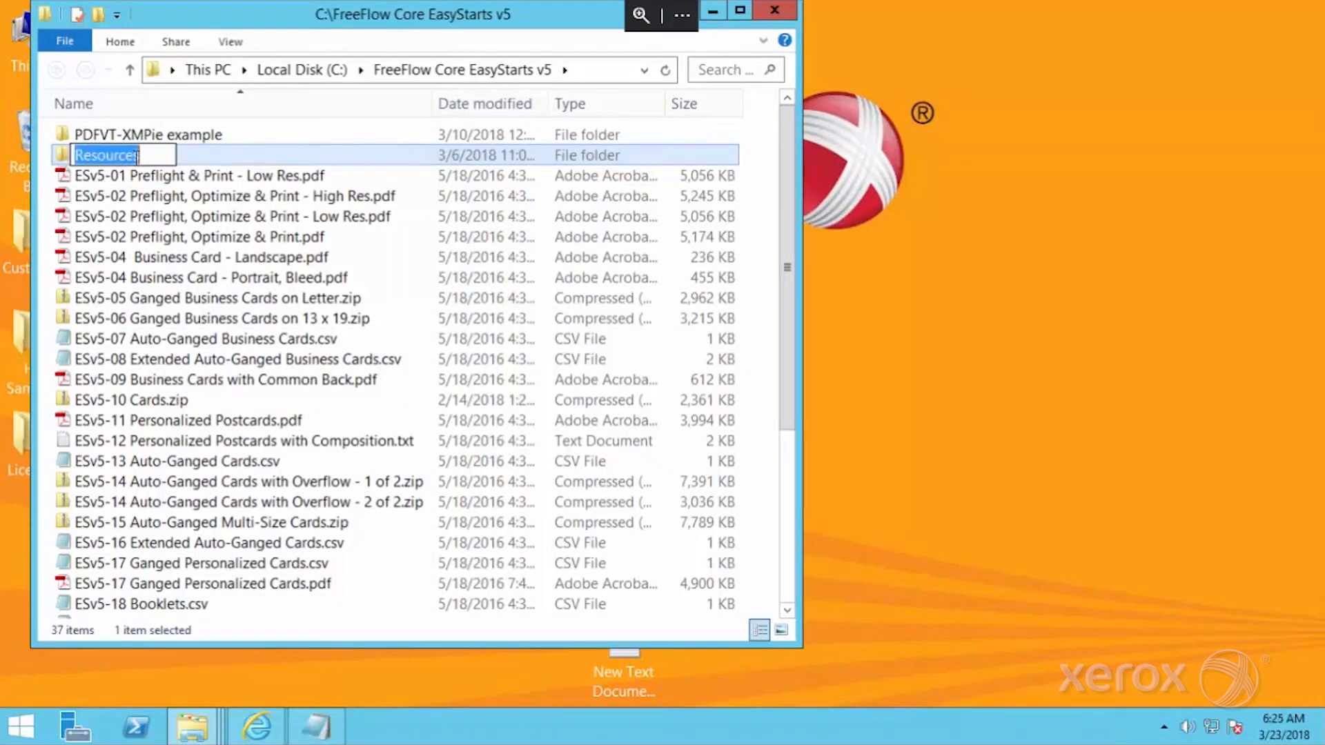
left_click(156, 138)
double_click(133, 155)
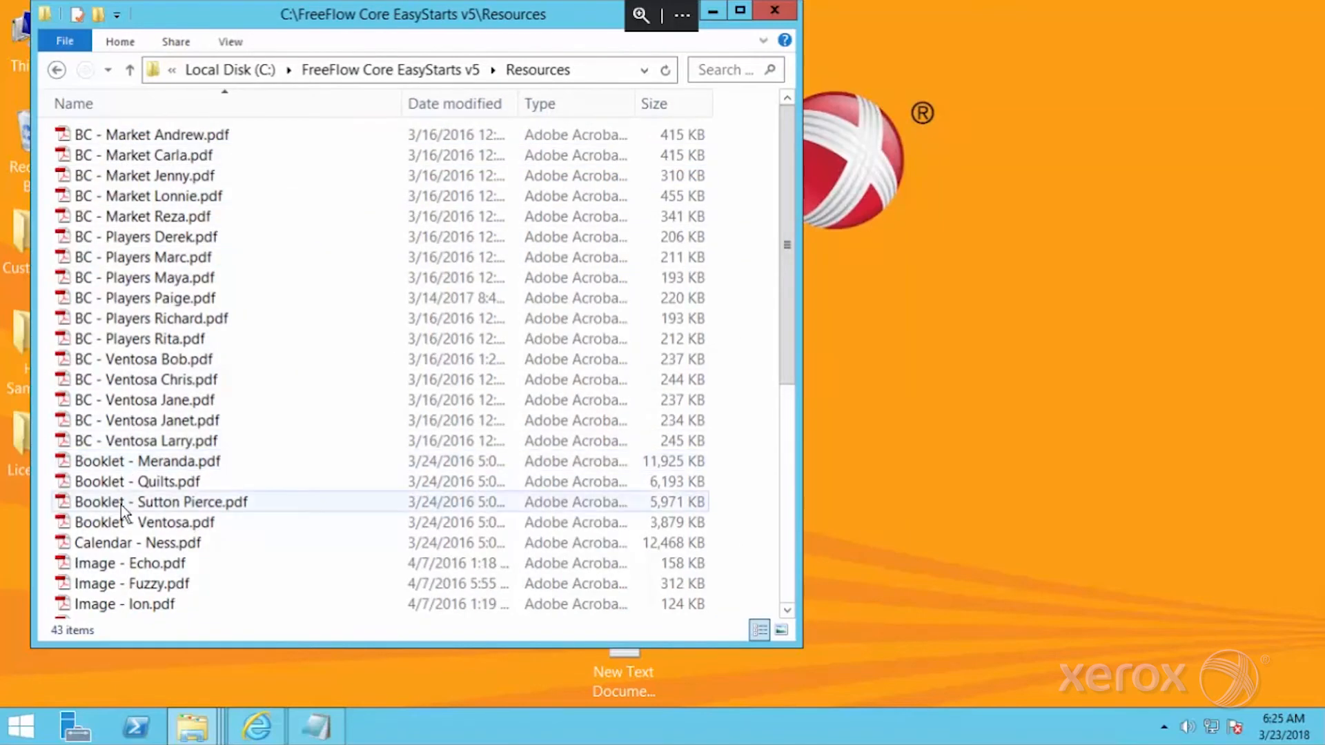
Open the four booklet PDFs, Meranda, Quilts, Sutton Pierce and Ventosa, together in Acrobat.
left_click(117, 462)
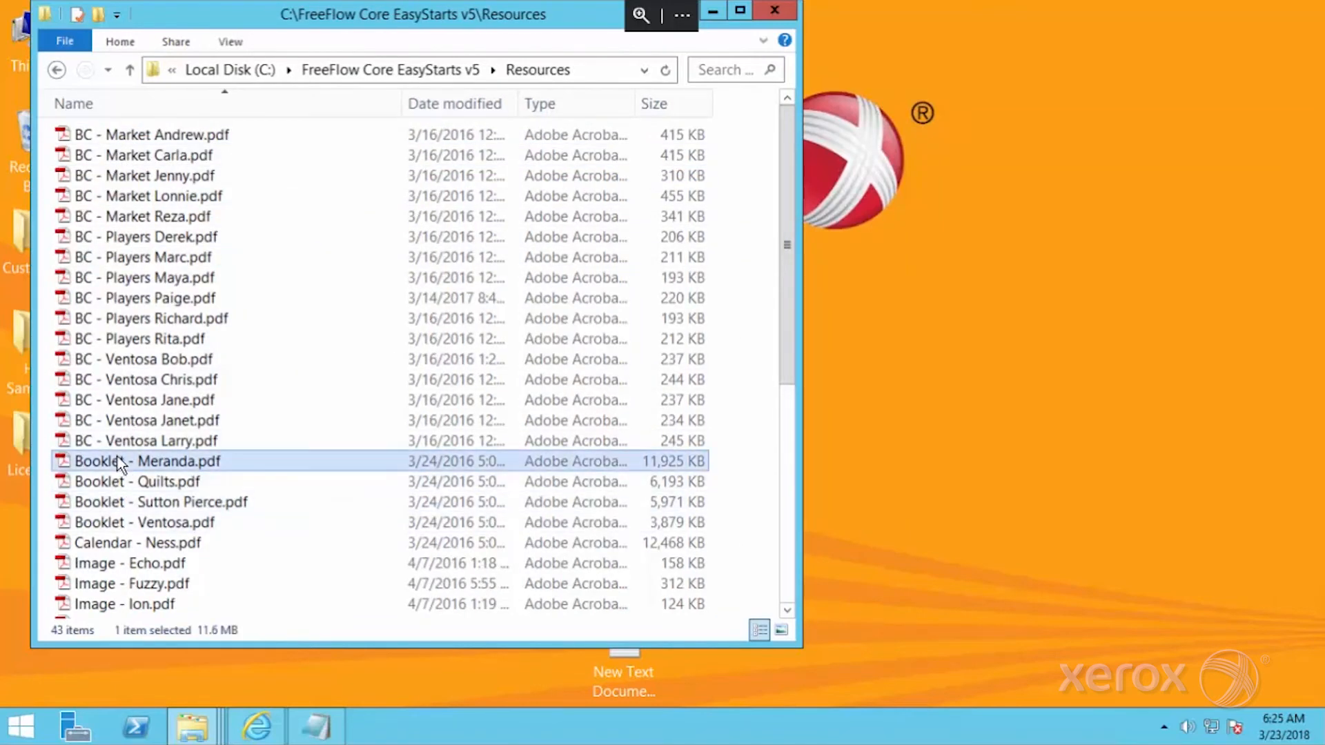
left_click(115, 524, "shift")
right_click(115, 525)
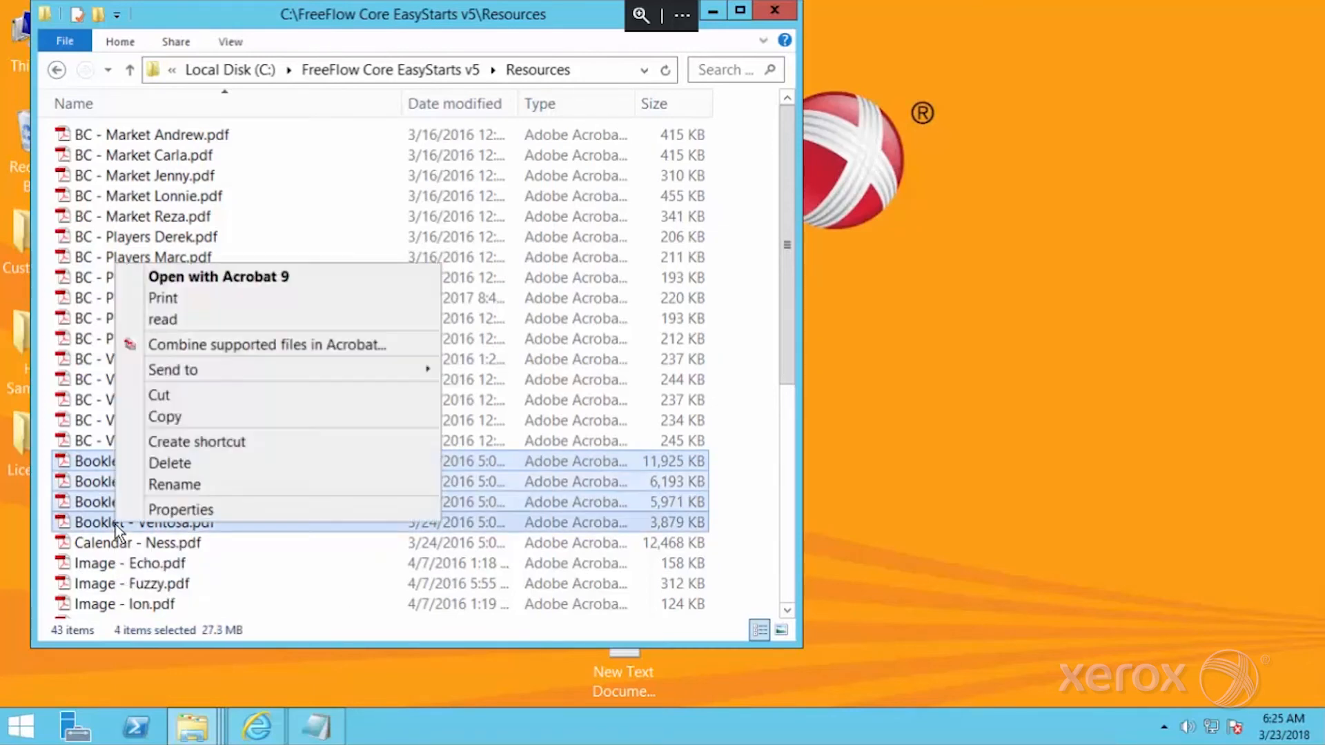
left_click(197, 277)
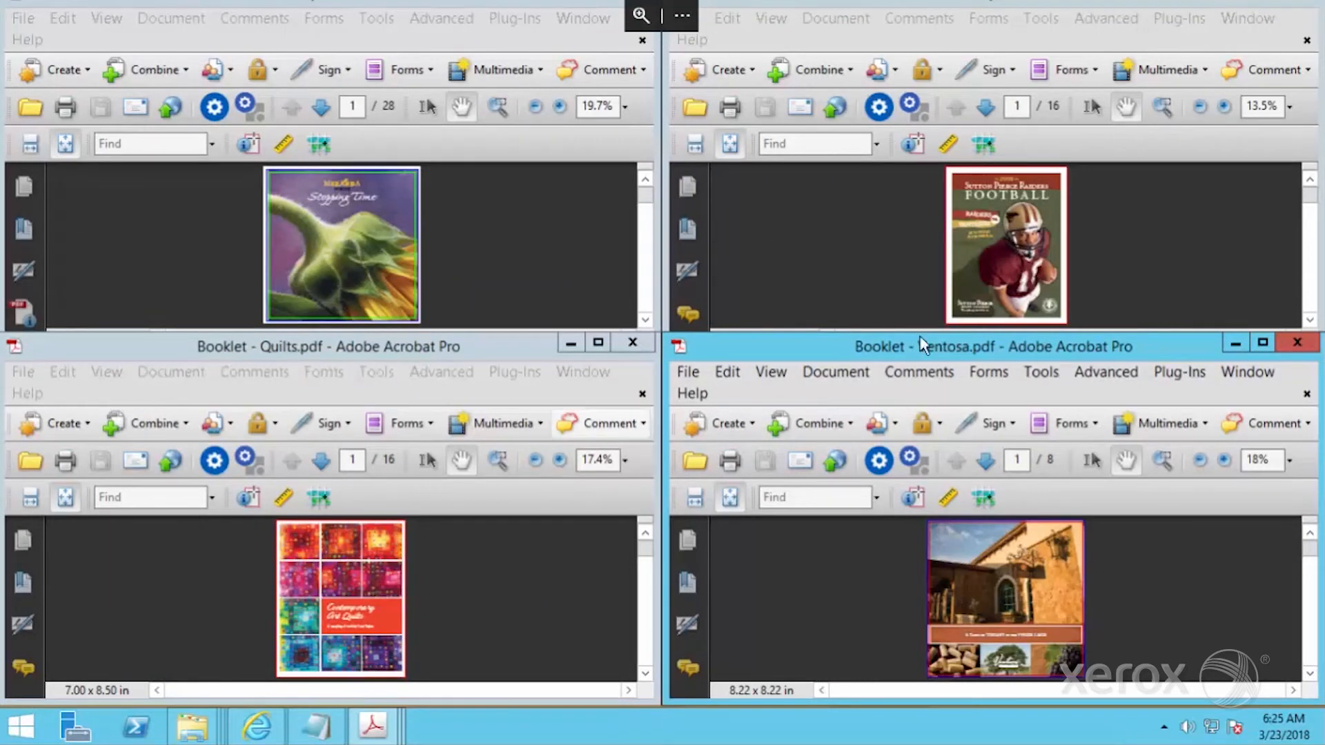
left_click(1311, 282)
left_click(1313, 275)
left_click(1309, 283)
left_click(1310, 283)
left_click_drag(1314, 207, 1314, 201)
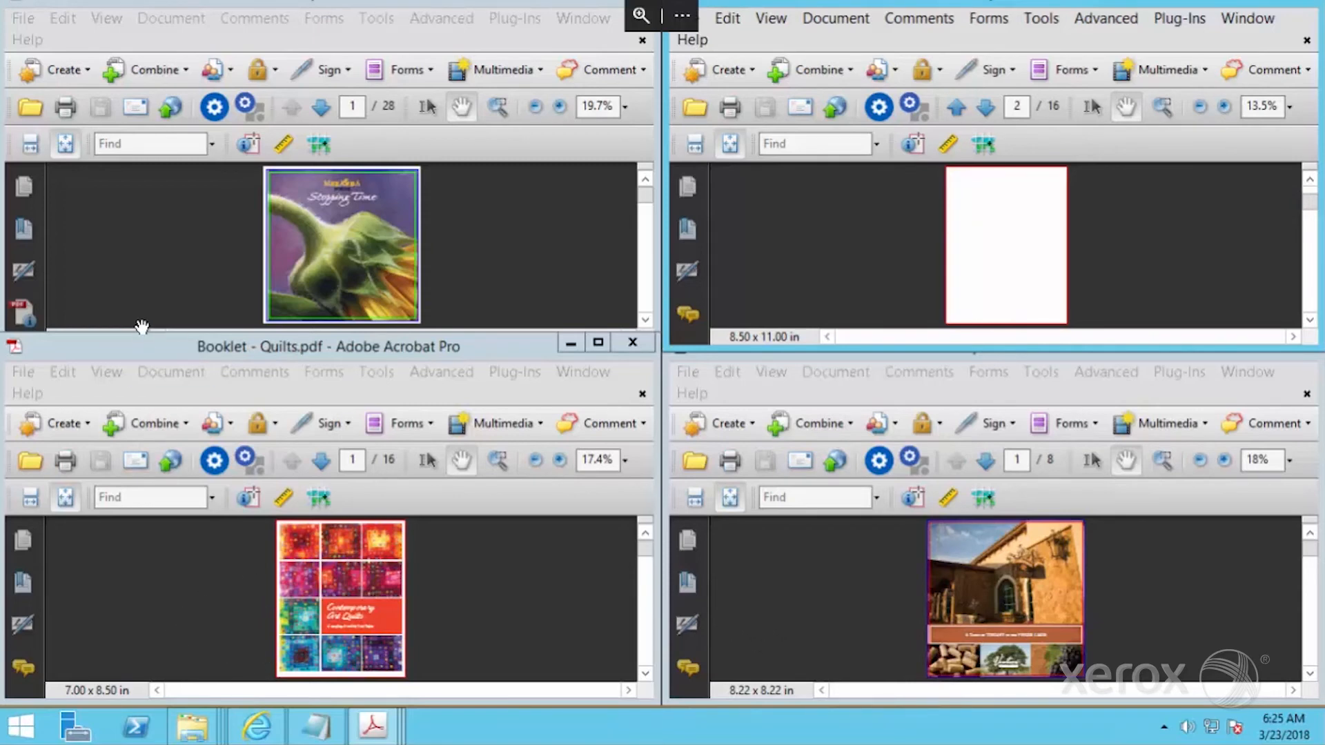
left_click(202, 300)
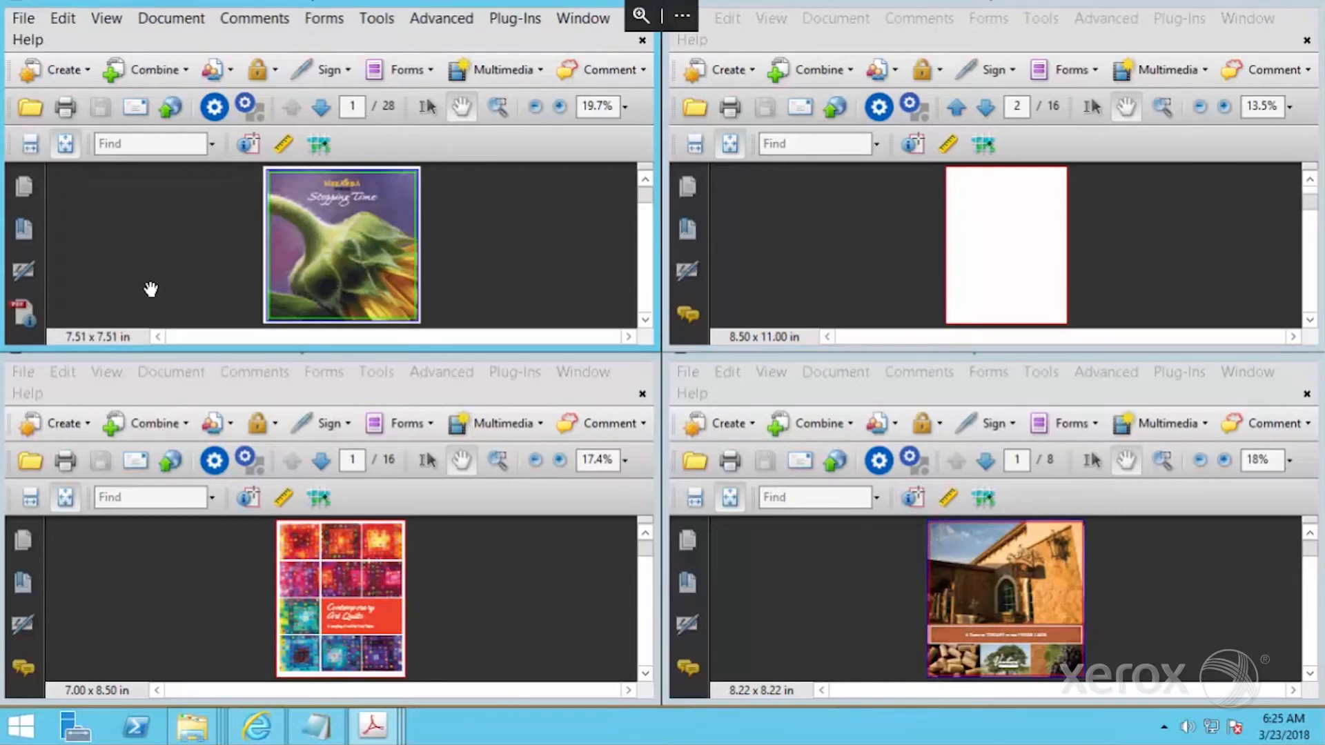
left_click(383, 733)
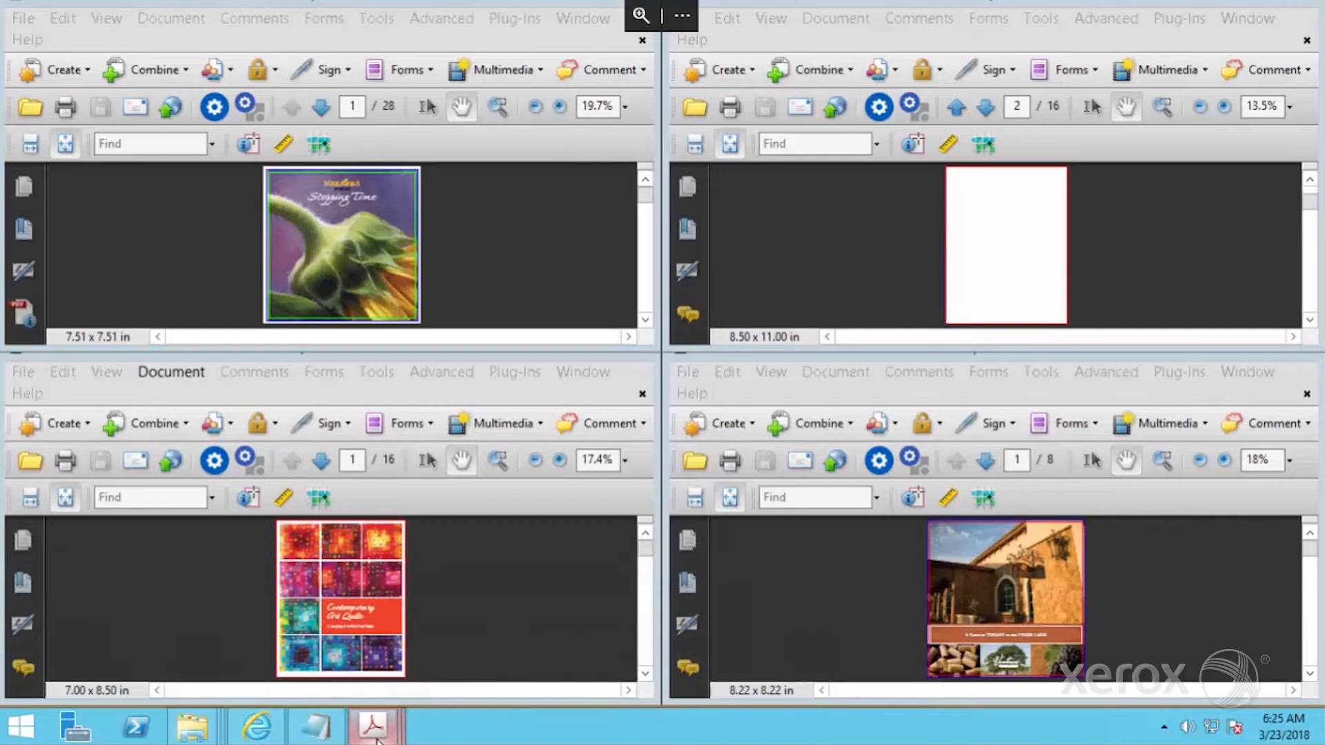
right_click(378, 737)
left_click(359, 672)
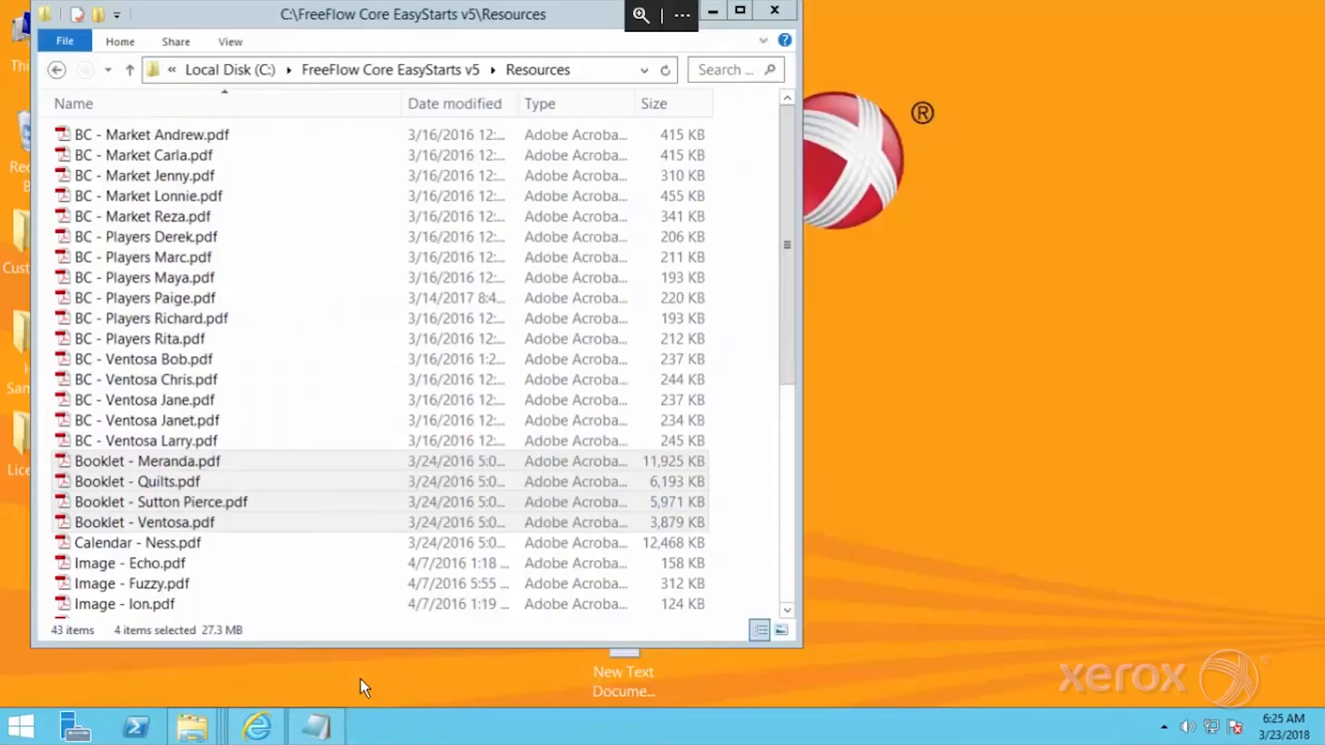
Switch to FreeFlow Core and submit the Quilts, Sutton Pierce, Ventosa and Meranda booklet PDFs as a job group to the "A generic book" workflow.
left_click(261, 727)
left_click(118, 165)
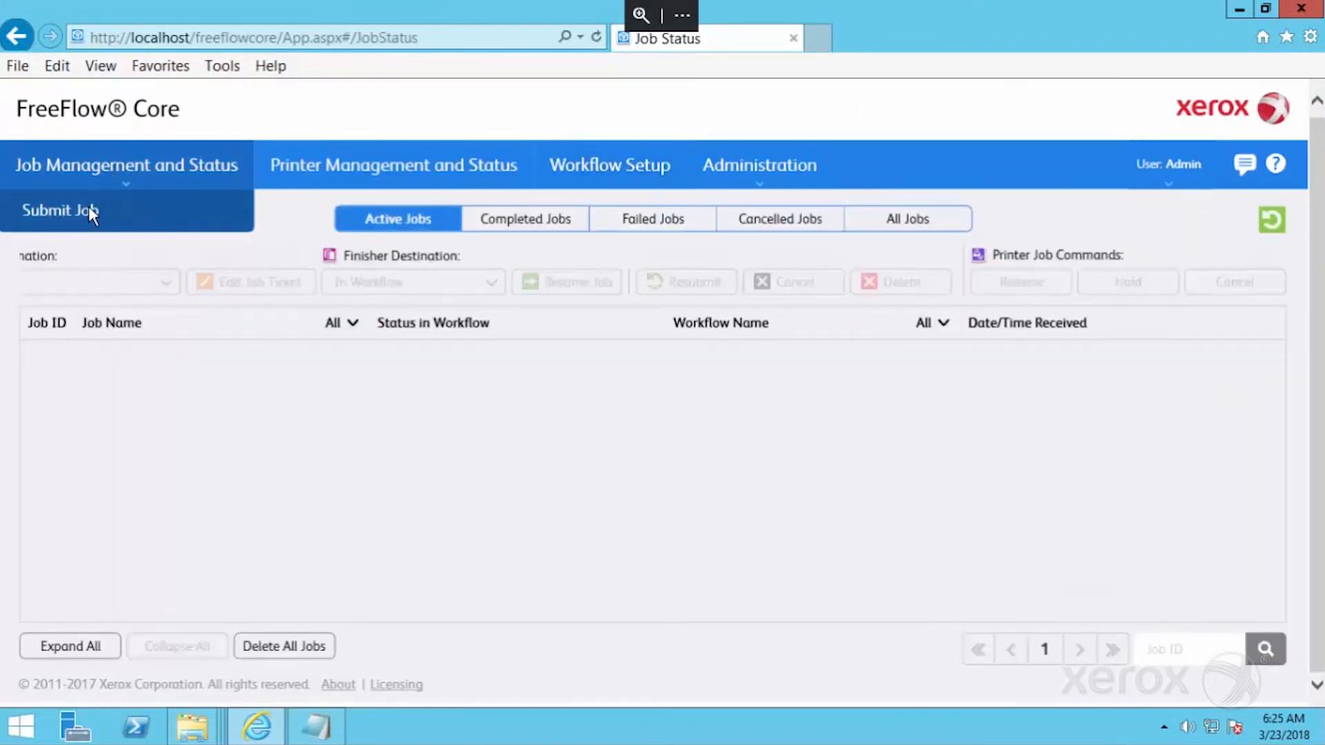
left_click(88, 207)
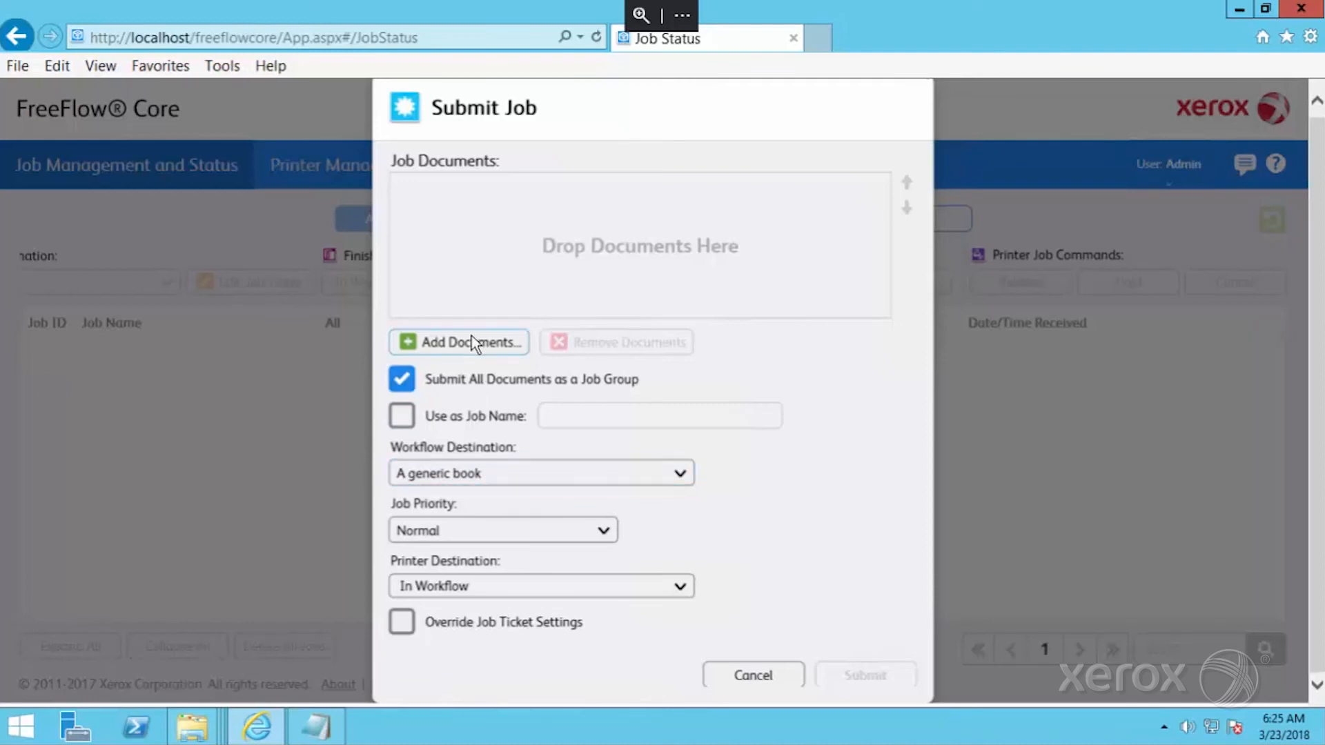
left_click(193, 726)
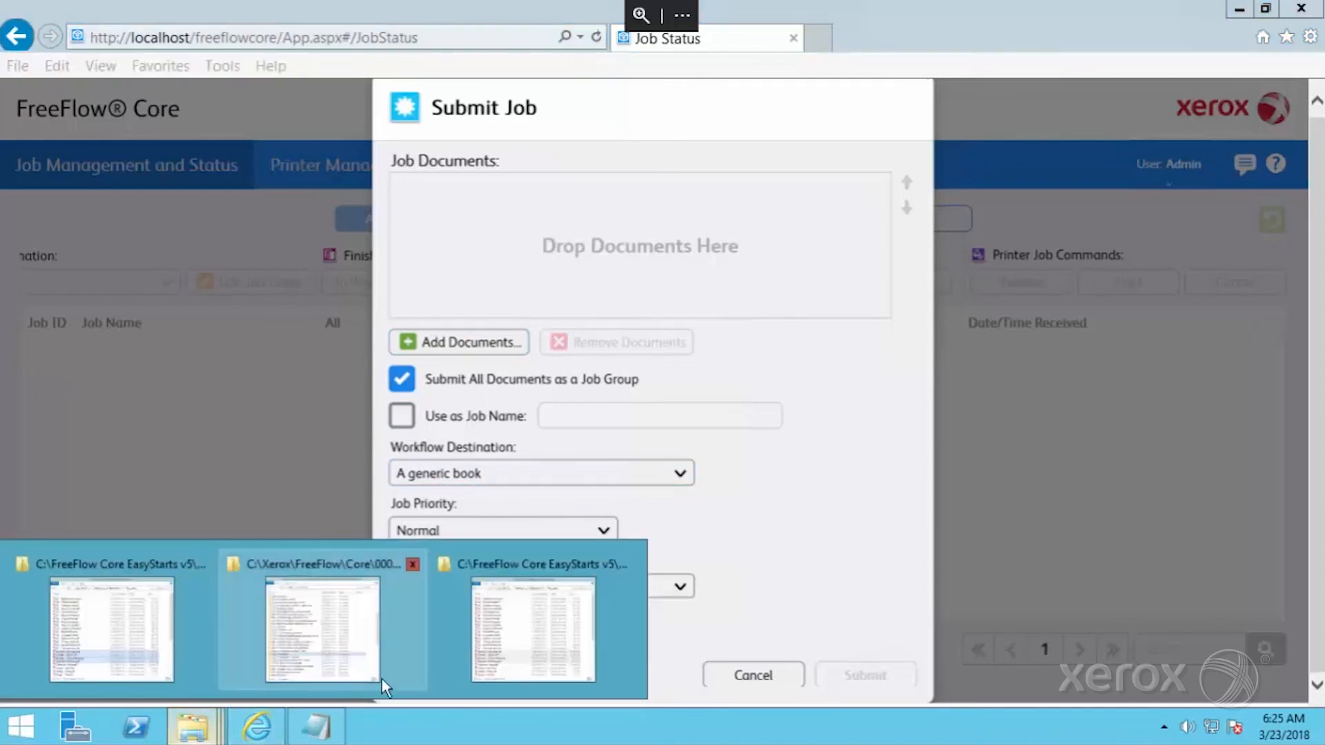
left_click(170, 640)
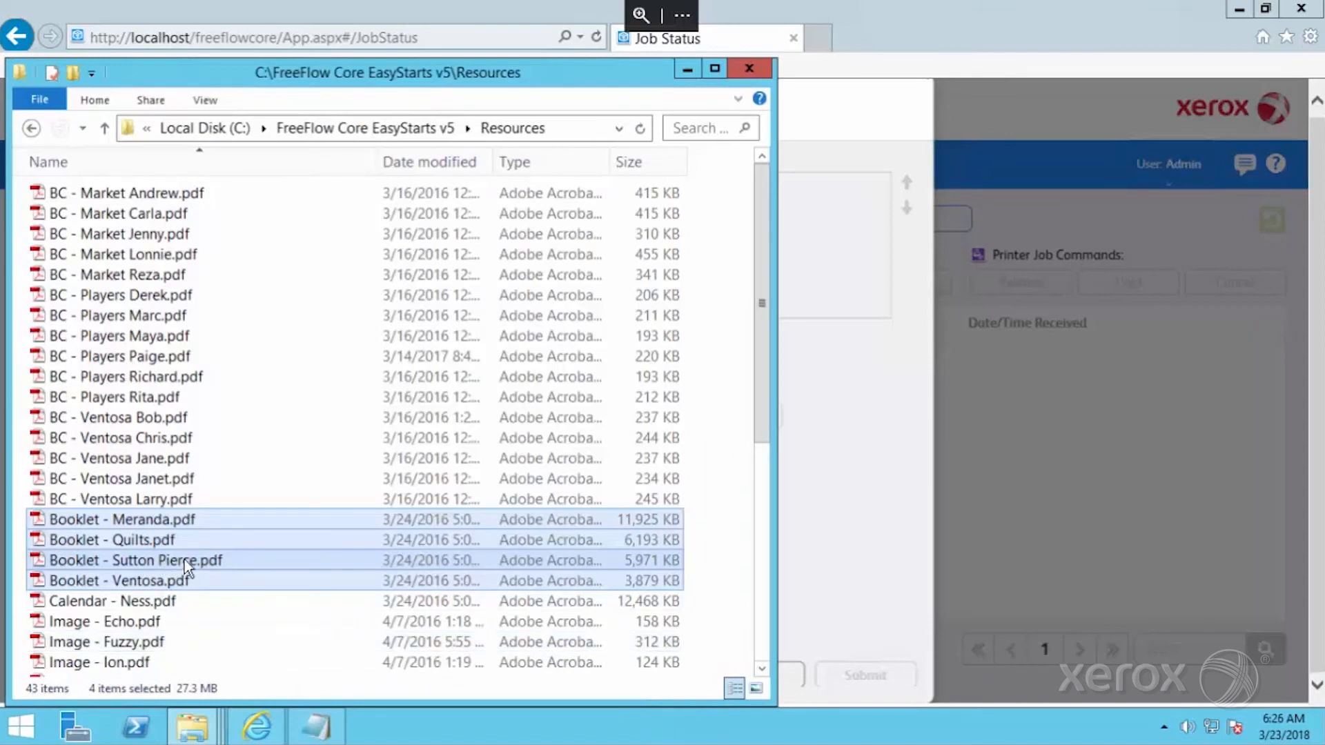
left_click_drag(206, 548, 856, 279)
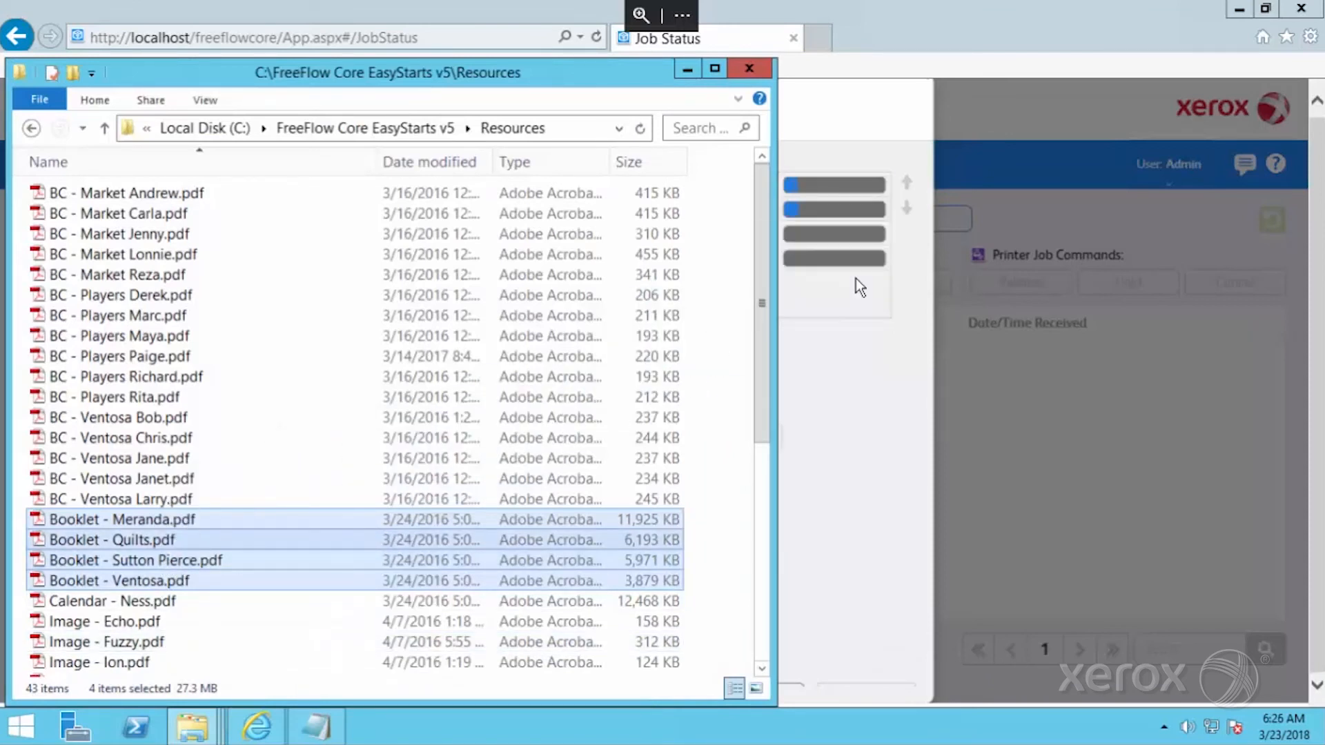
left_click(752, 70)
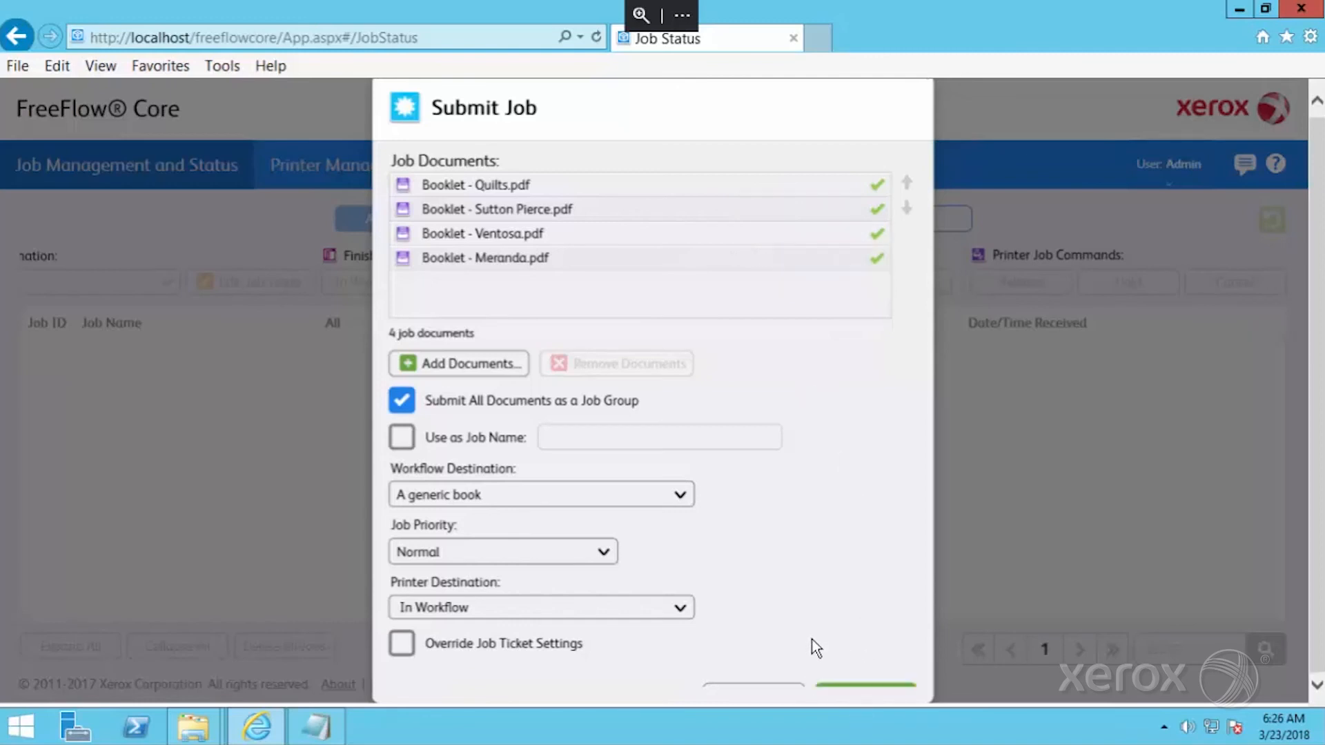
left_click(842, 685)
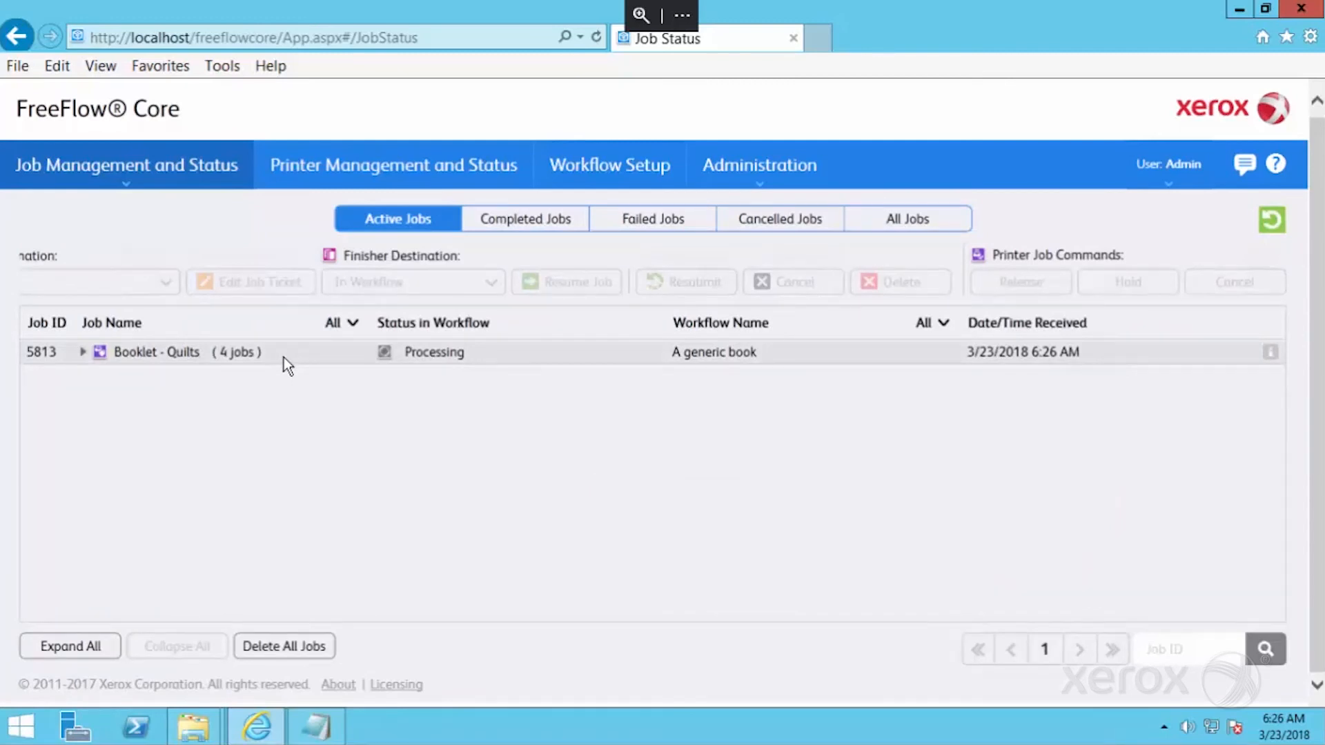
Refresh the active jobs and expand the newly submitted Booklet - Quilts job group among the completed jobs.
left_click(1275, 221)
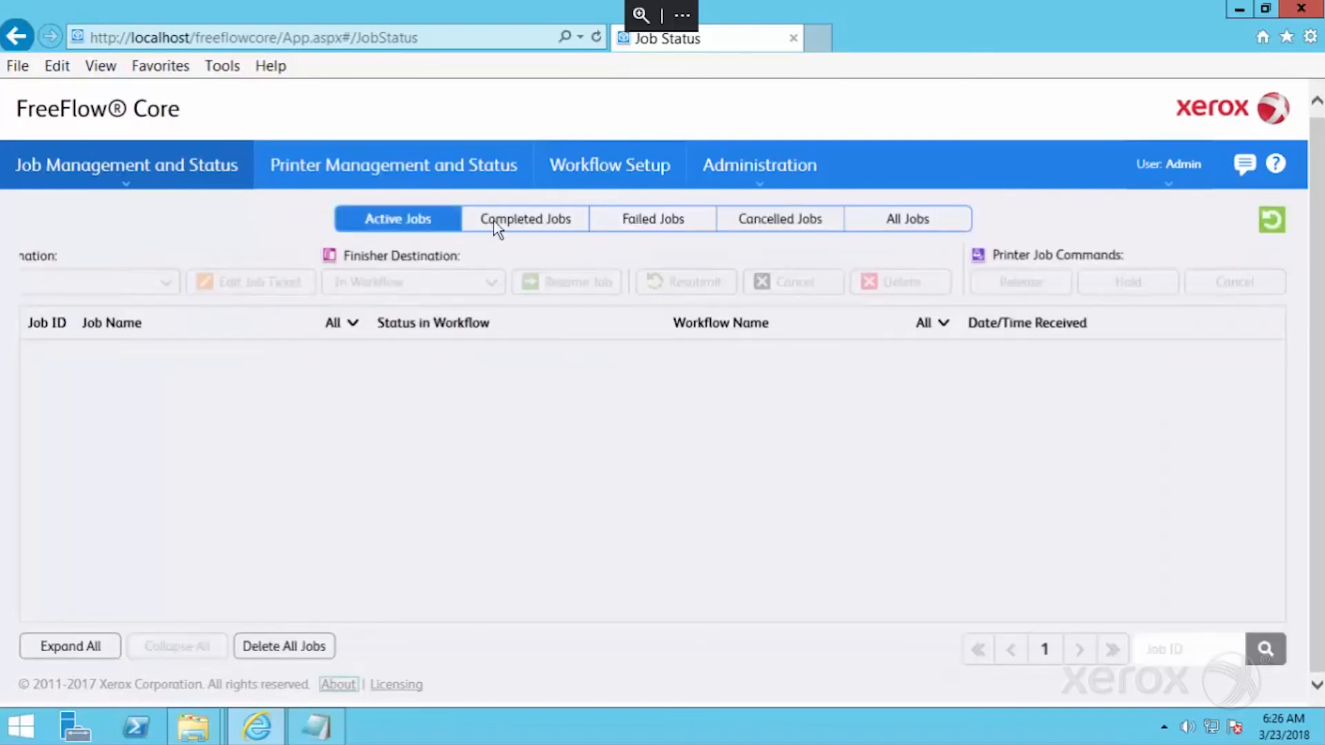
left_click(499, 221)
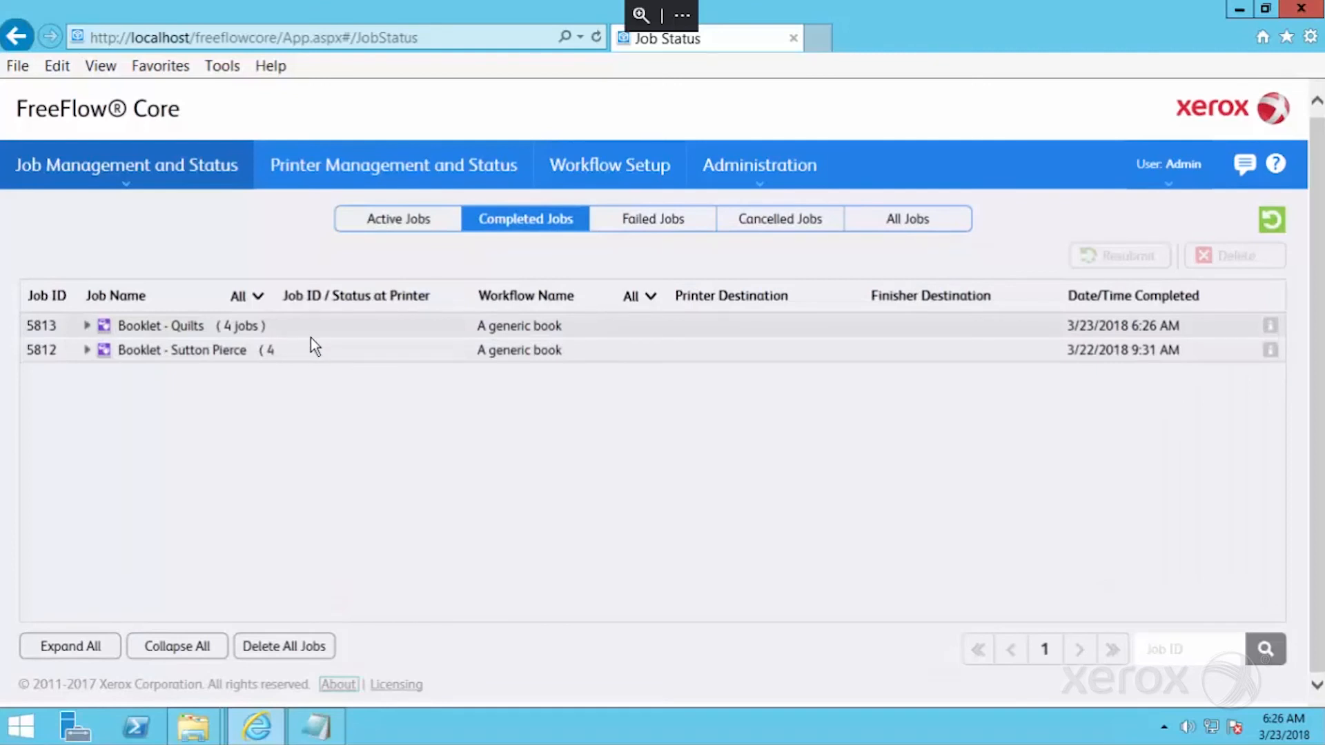
left_click(87, 325)
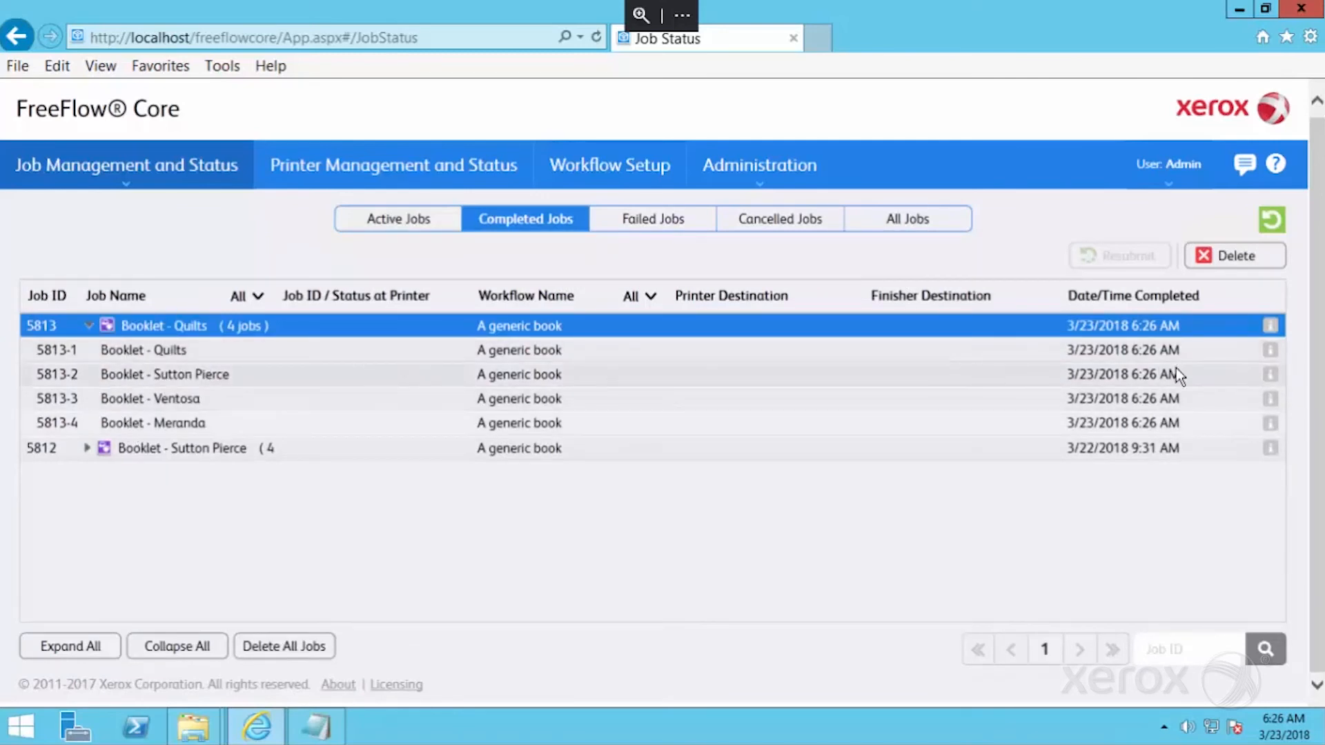
Show the job properties of Booklet - Quilts, open its processed document in Acrobat and maximize the window.
left_click(1262, 352)
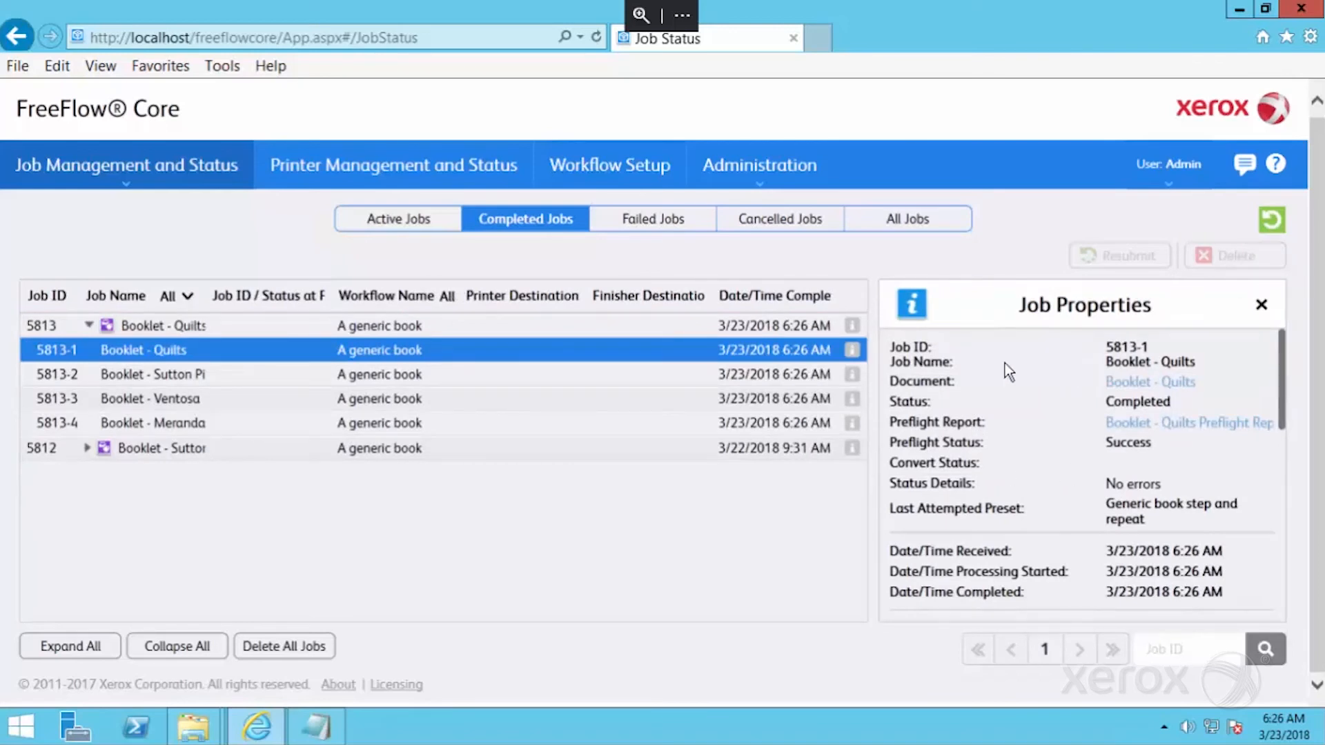
left_click(1126, 385)
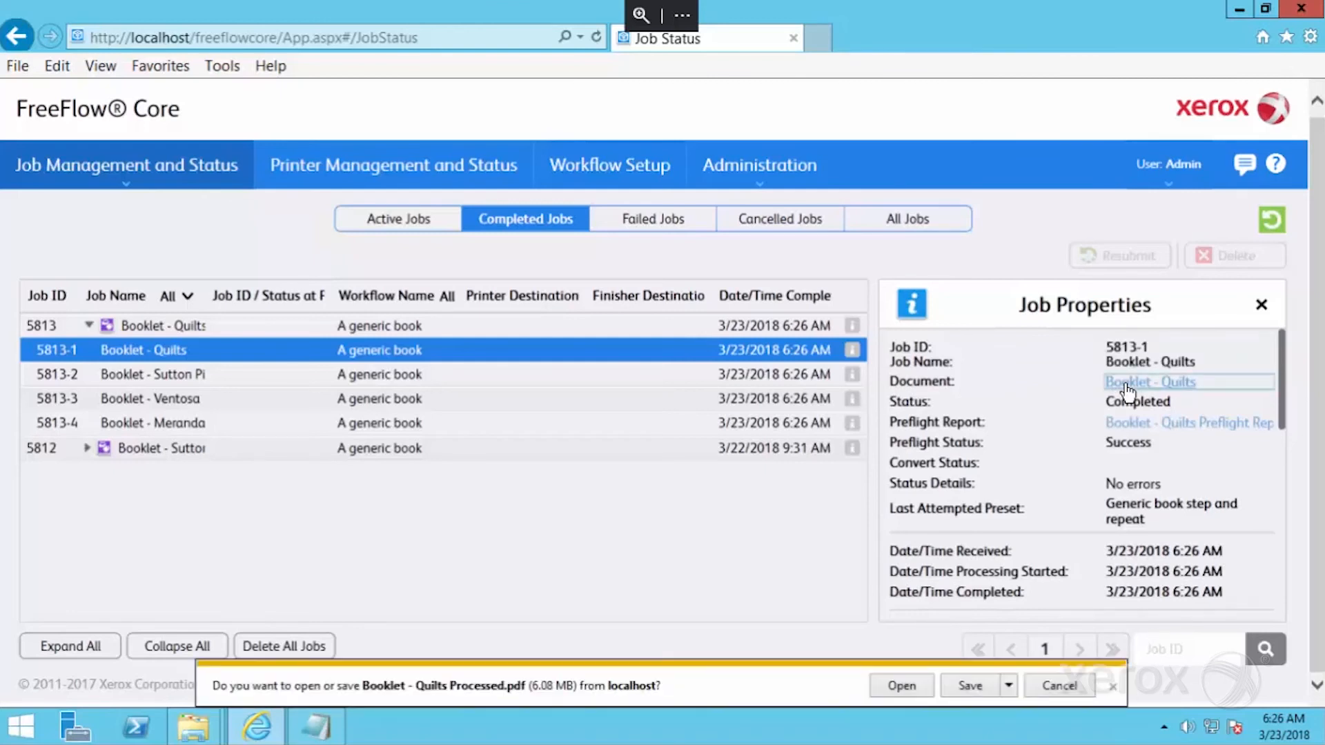
left_click(902, 687)
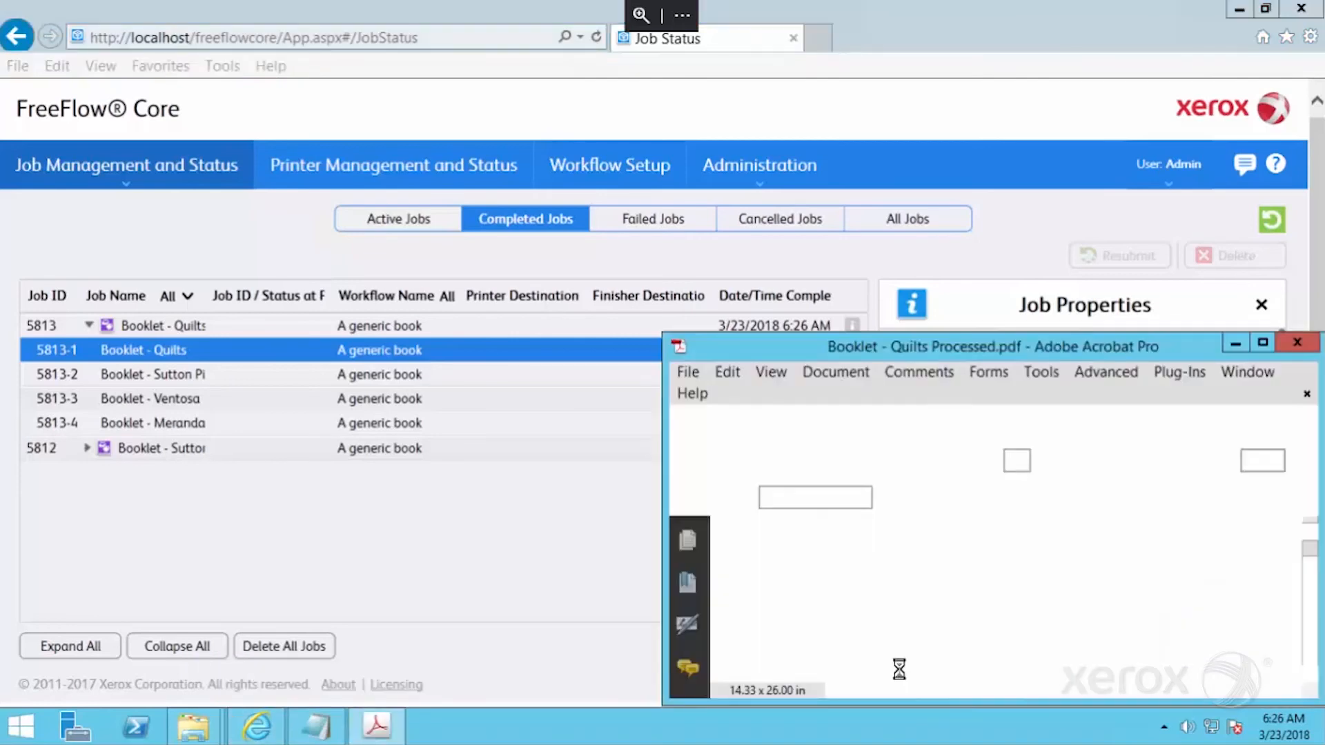
left_click_drag(880, 342, 563, 121)
left_click(946, 122)
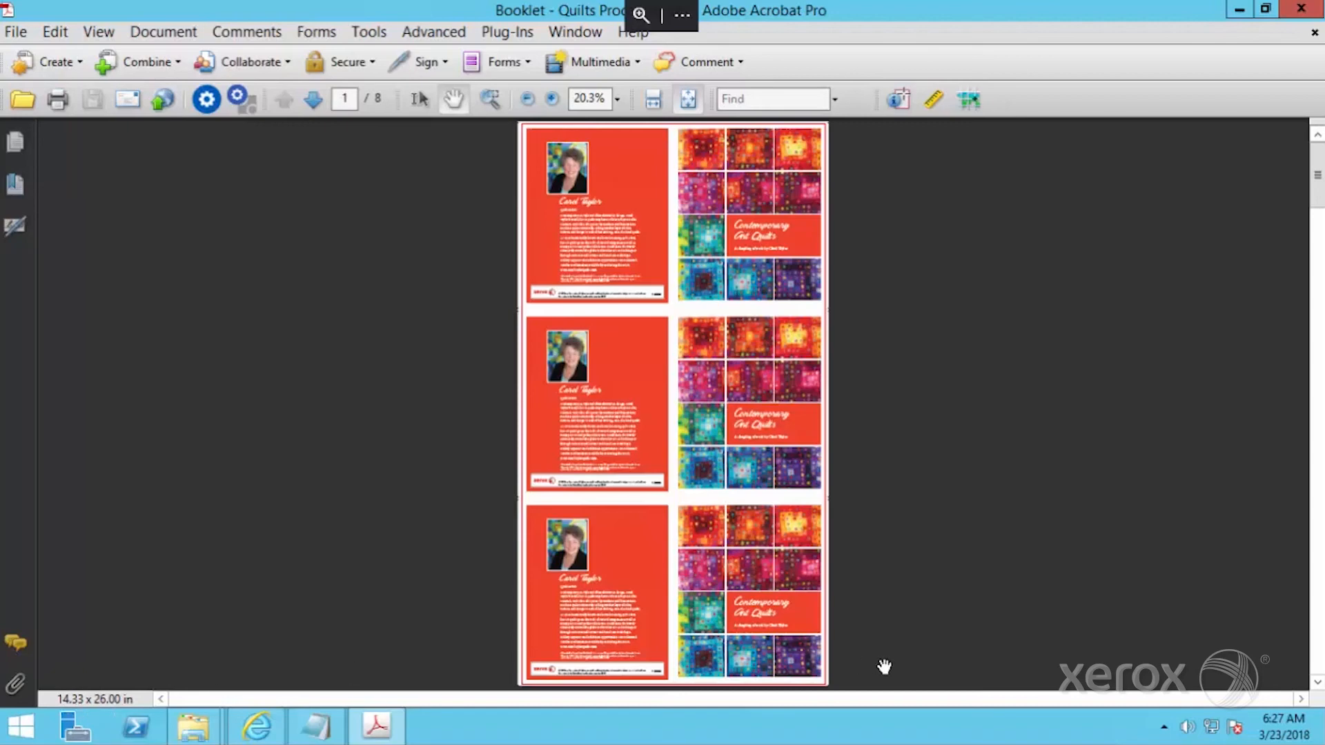
Page through the imposed sheets of the processed Quilts booklet up to page 5 and close Acrobat.
left_click(1317, 669)
left_click(1318, 669)
left_click(1318, 669)
left_click(1317, 670)
left_click(1318, 670)
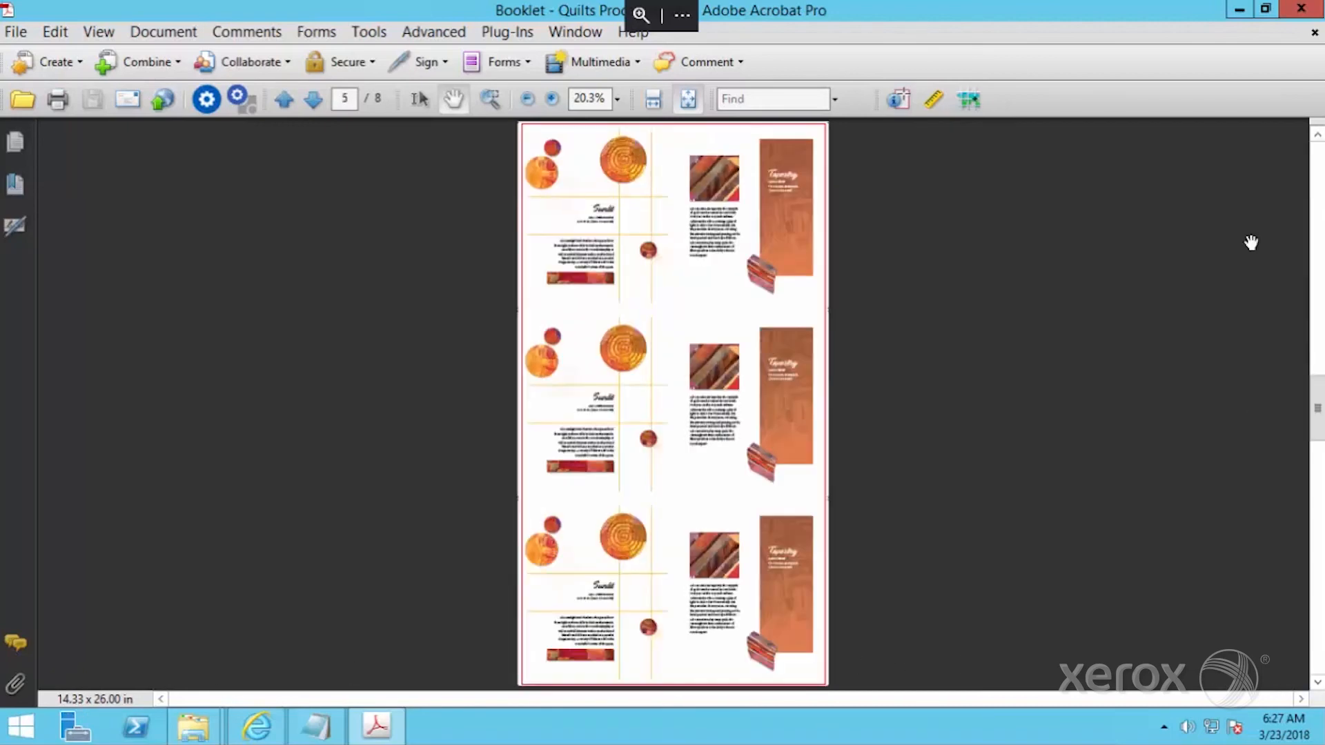
left_click(1300, 10)
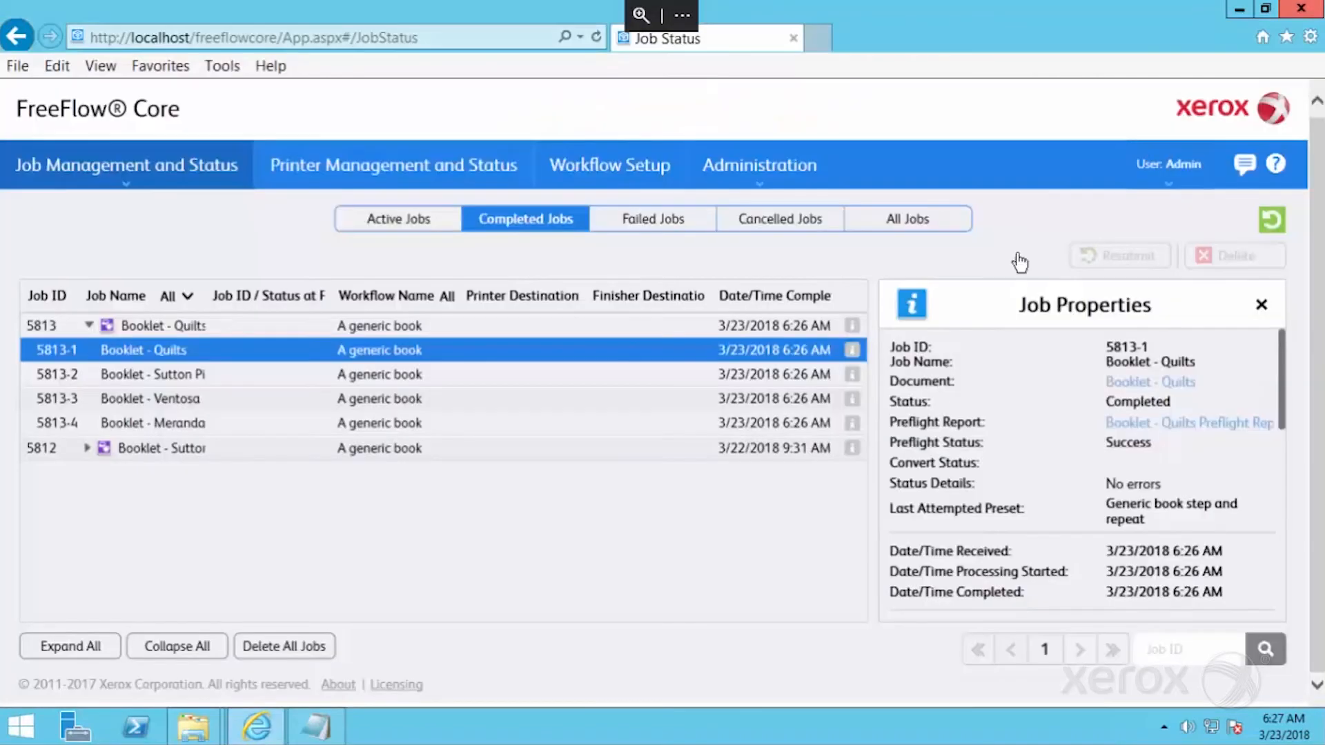
left_click(580, 374)
left_click(1173, 381)
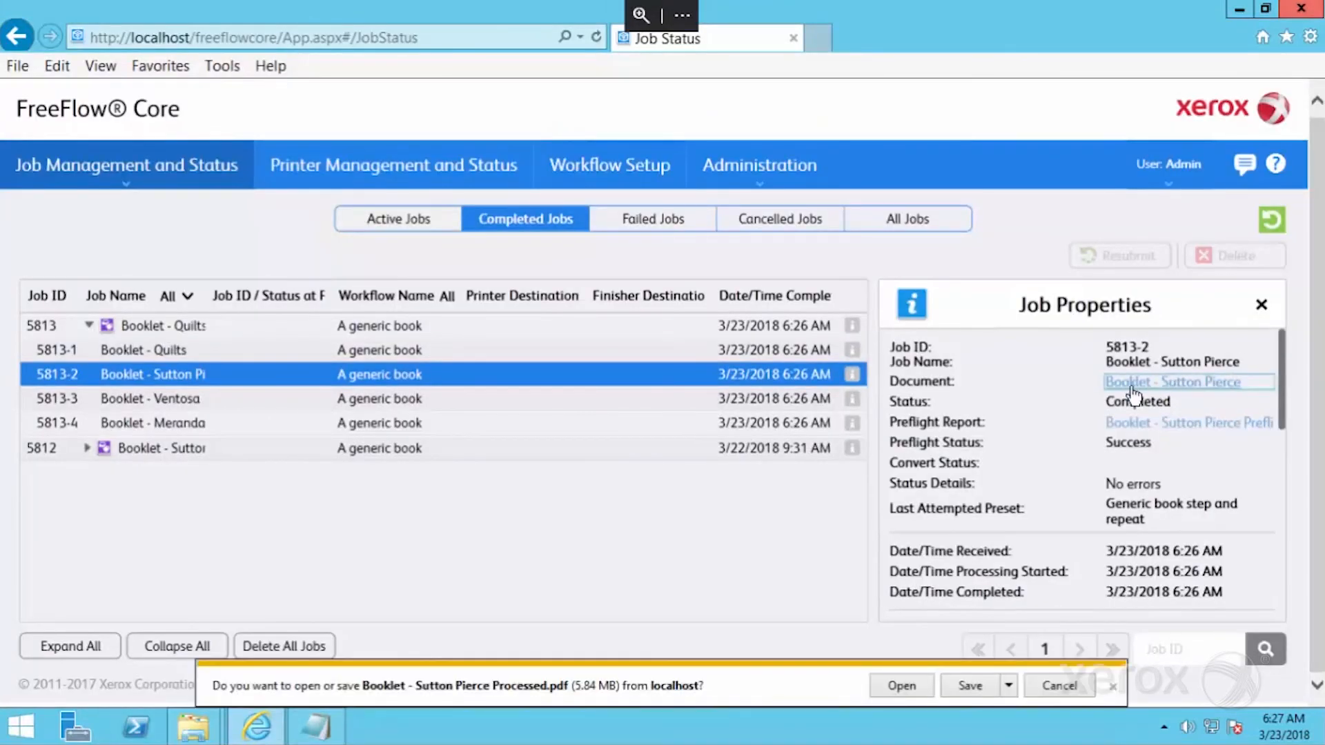
left_click(912, 684)
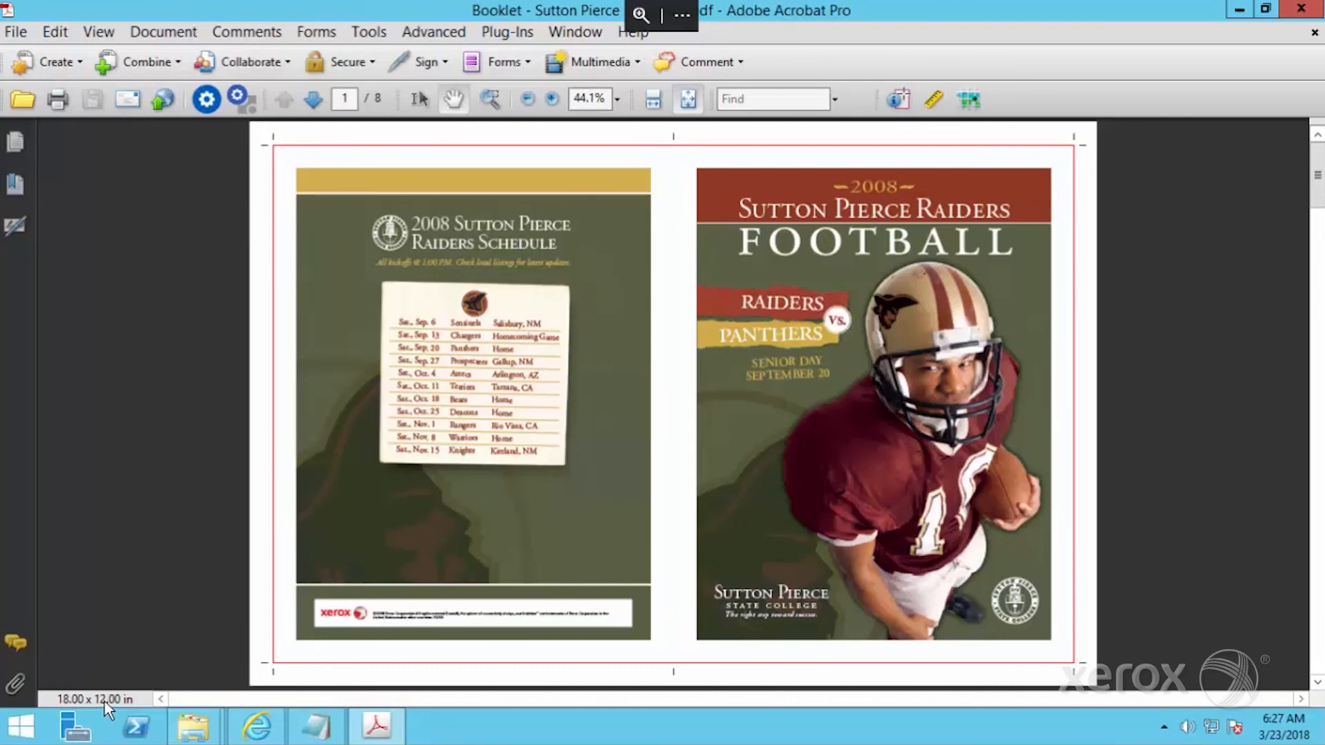
left_click(1294, 16)
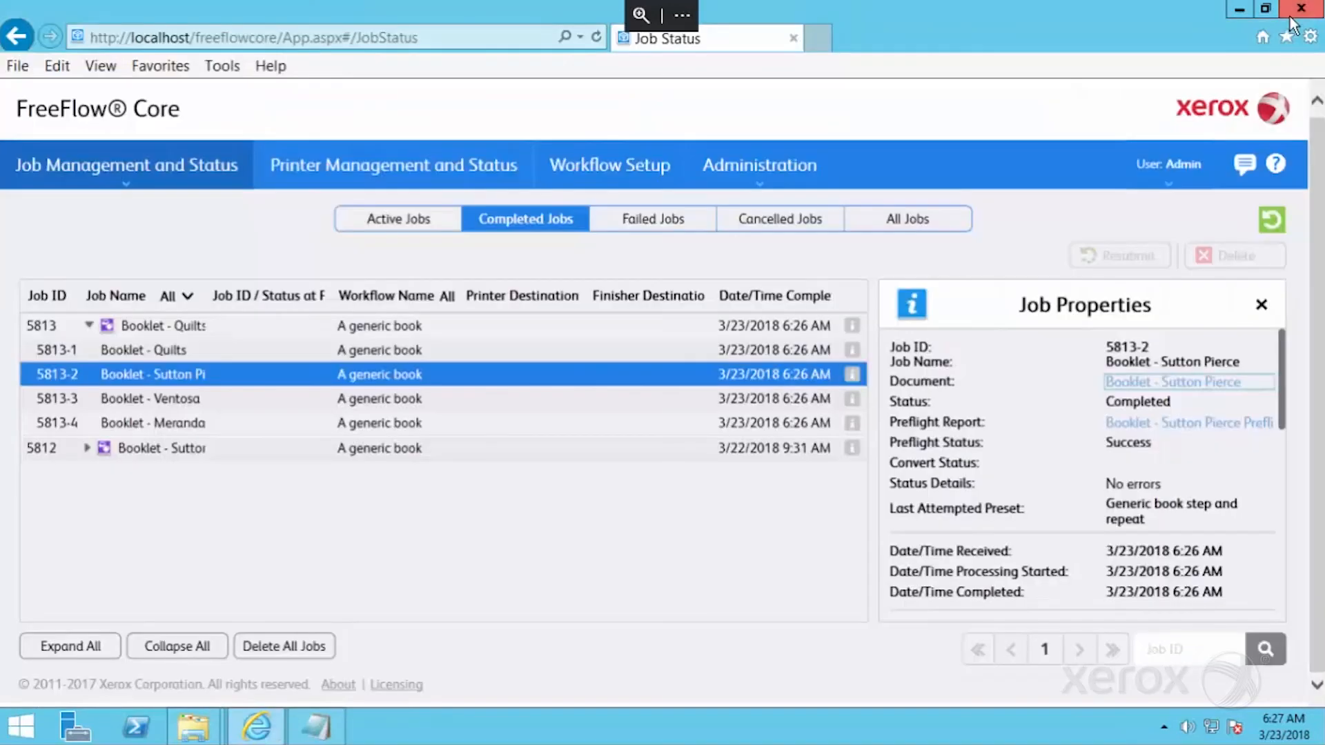
Open the processed document of the Booklet - Ventosa job, inspect its imposed layout and cut marks, and close it.
left_click(413, 400)
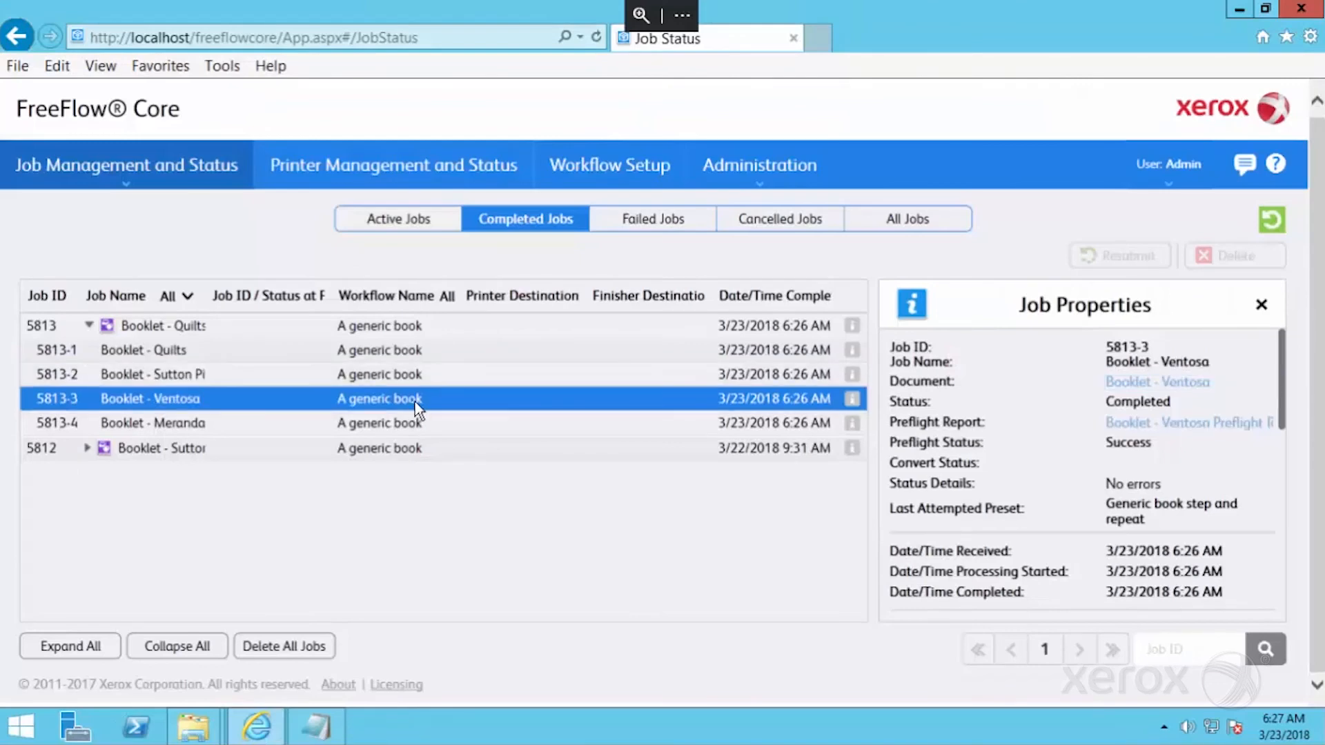
left_click(1125, 382)
left_click(901, 686)
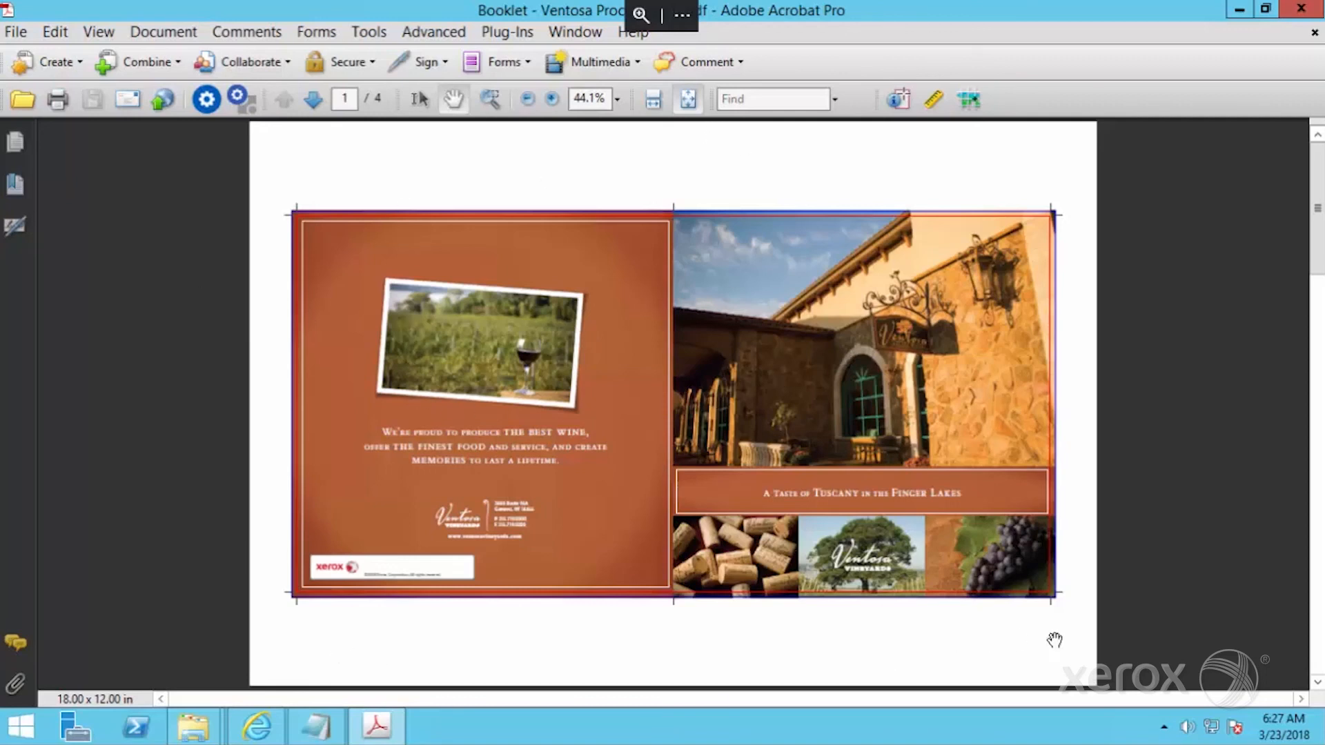
left_click(1301, 25)
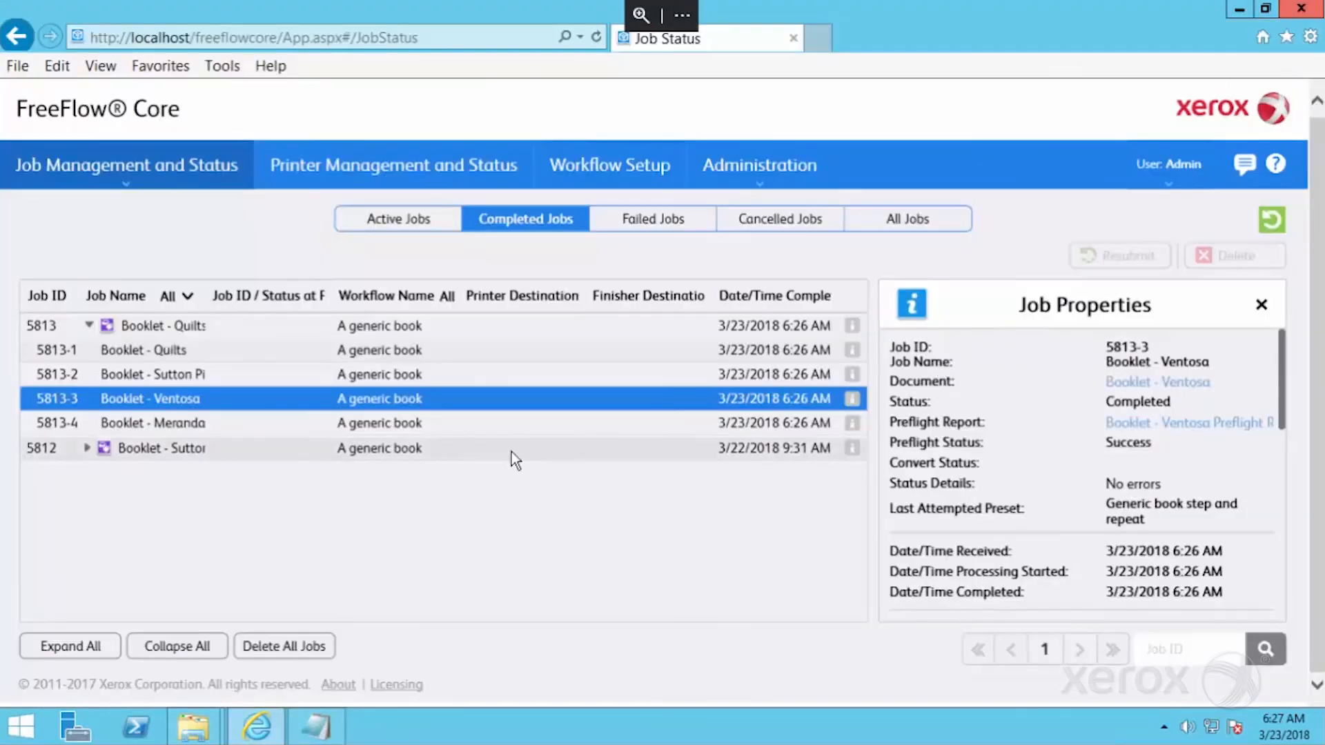
Open the processed document of the Booklet - Meranda job, check its repeated layout and sheet size, and close it.
left_click(454, 424)
left_click(1159, 382)
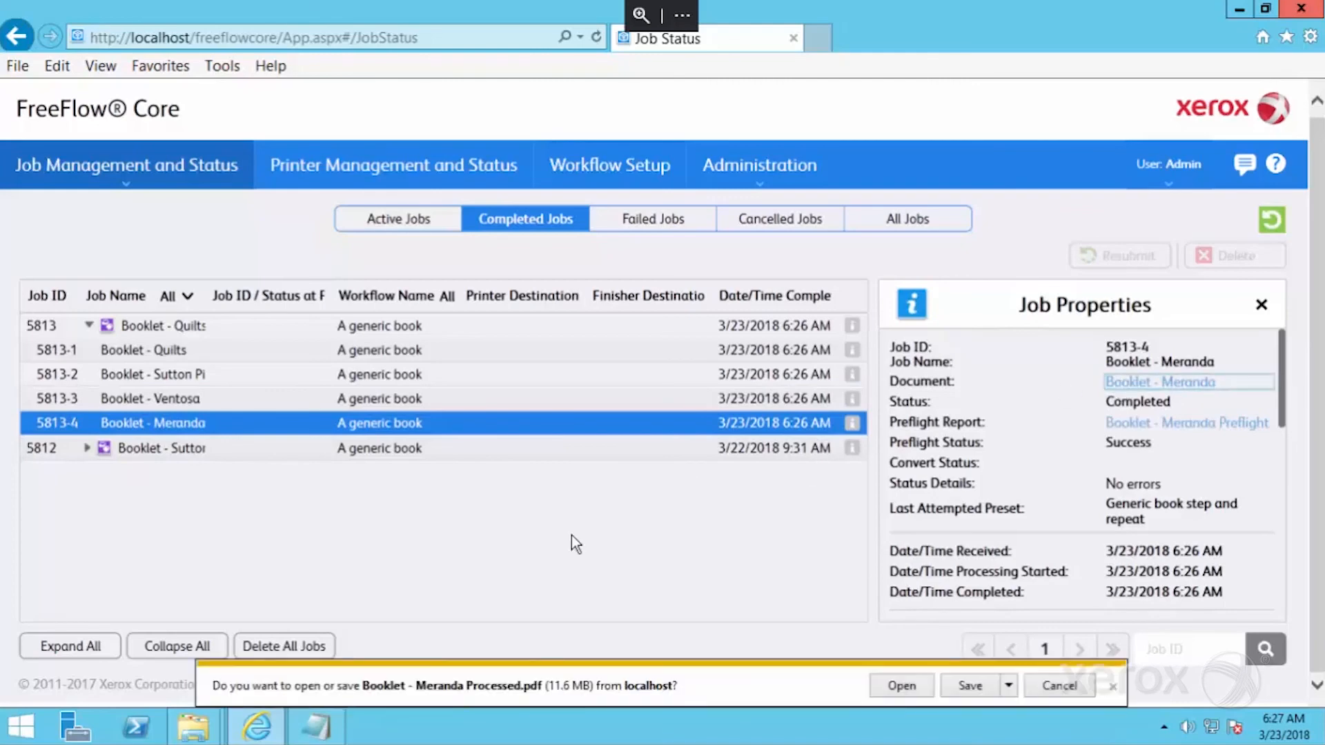
left_click(897, 684)
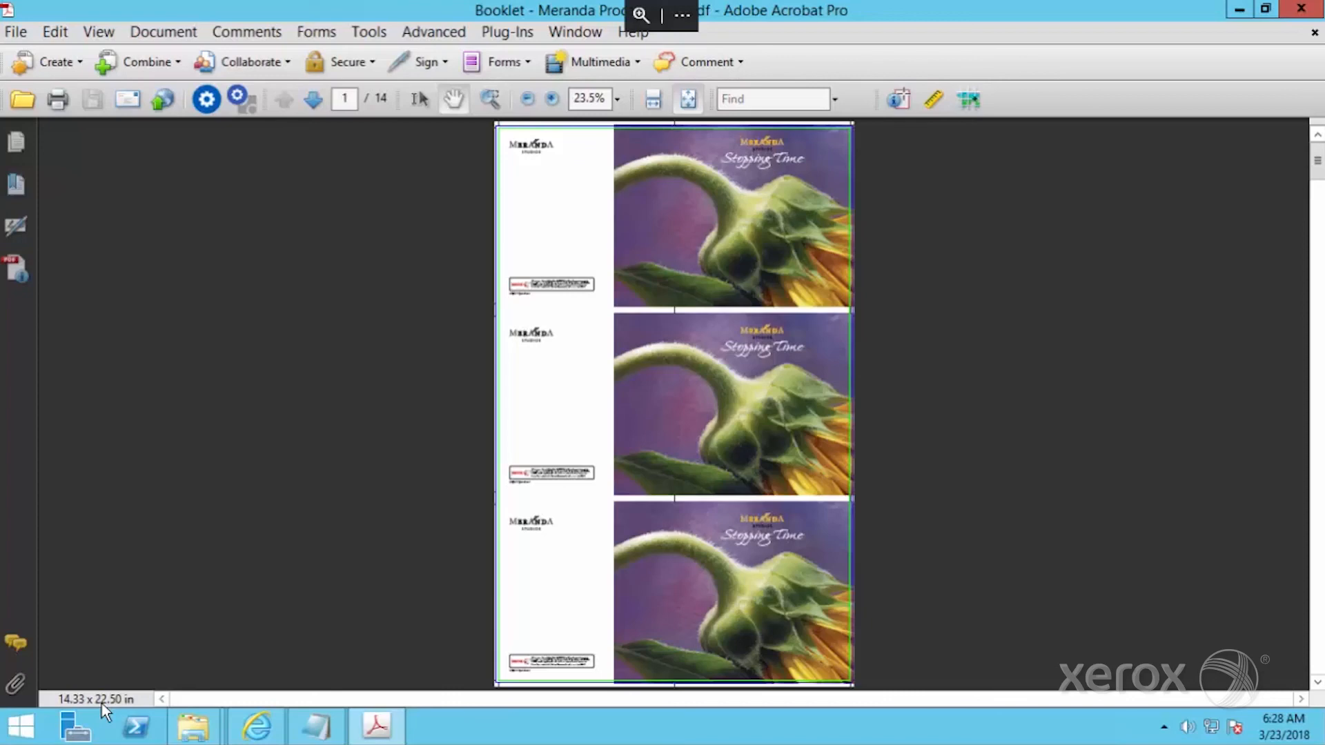
left_click(1301, 9)
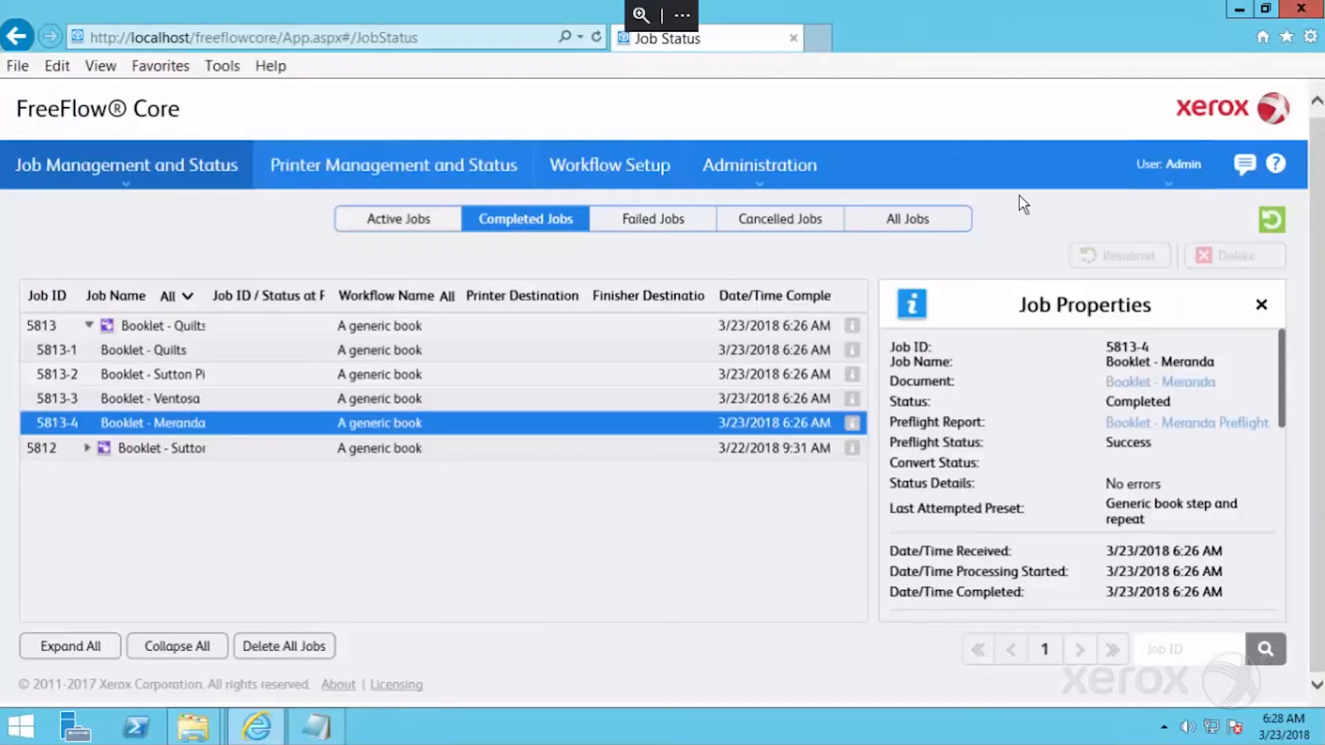
Return to the setup of the "A generic book" workflow with its "Generic book step and repeat" imposition preset.
left_click(648, 166)
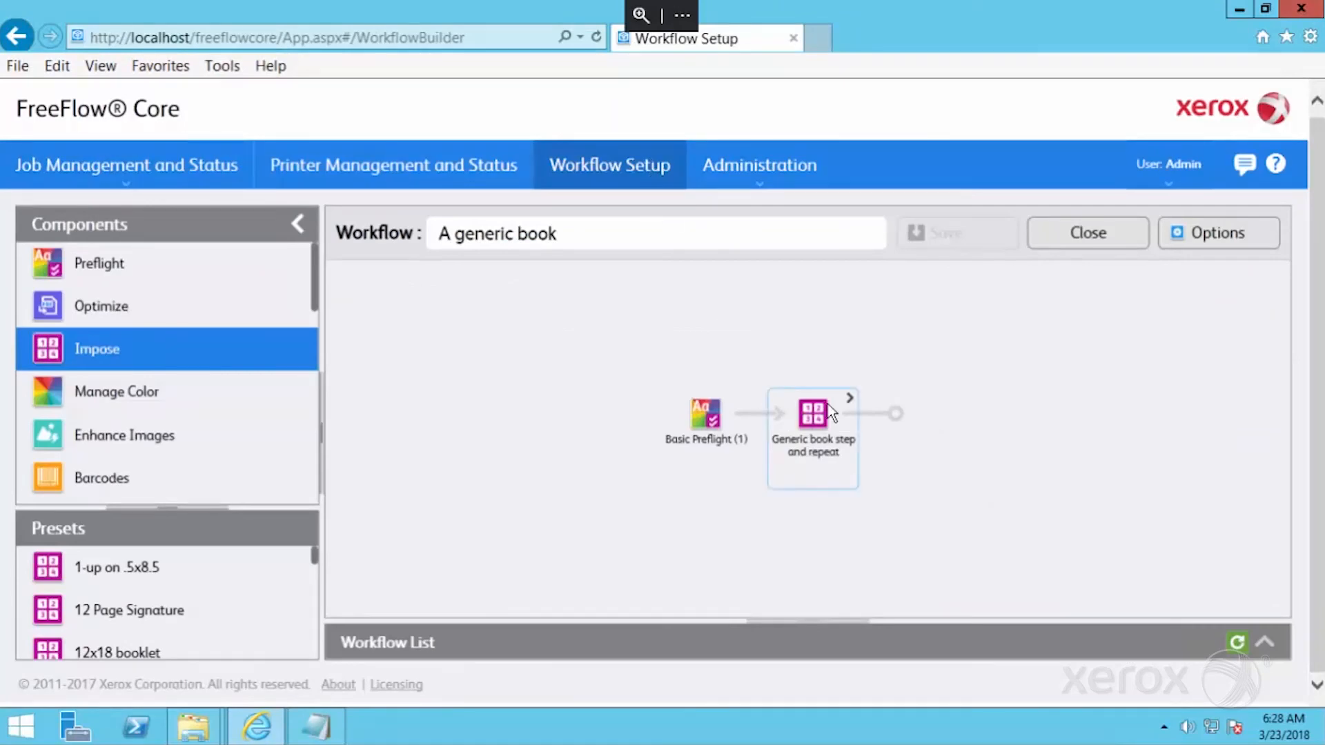